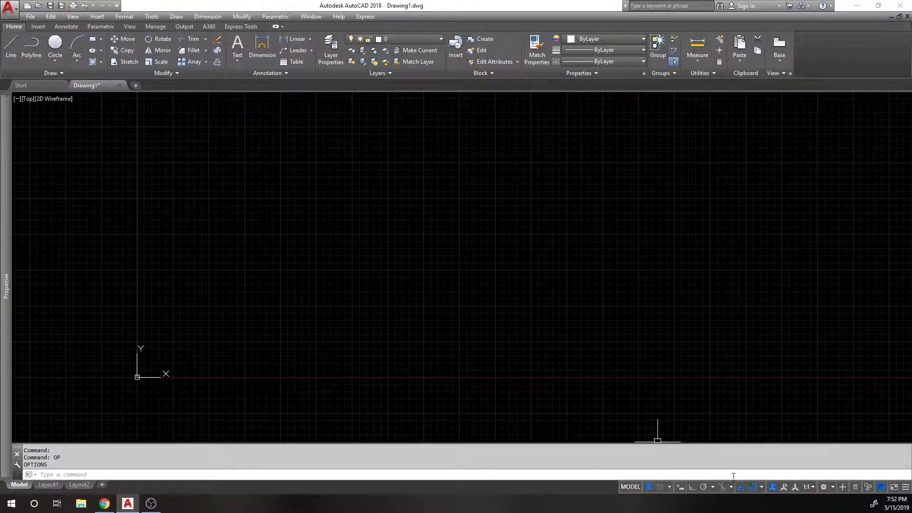
Step: Turn off object snap and object snap tracking, and draw a single line sloping gently upward to the right above the origin
left_click(751, 486)
left_click(741, 487)
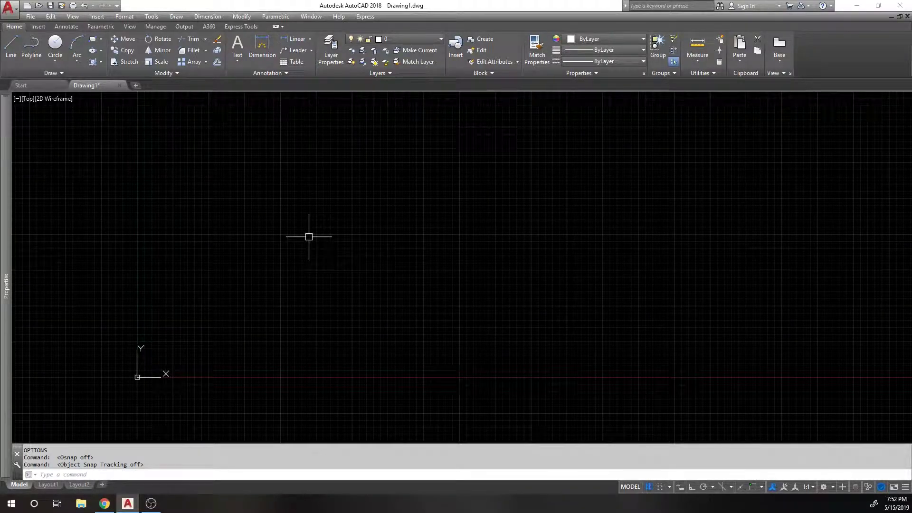
left_click(11, 47)
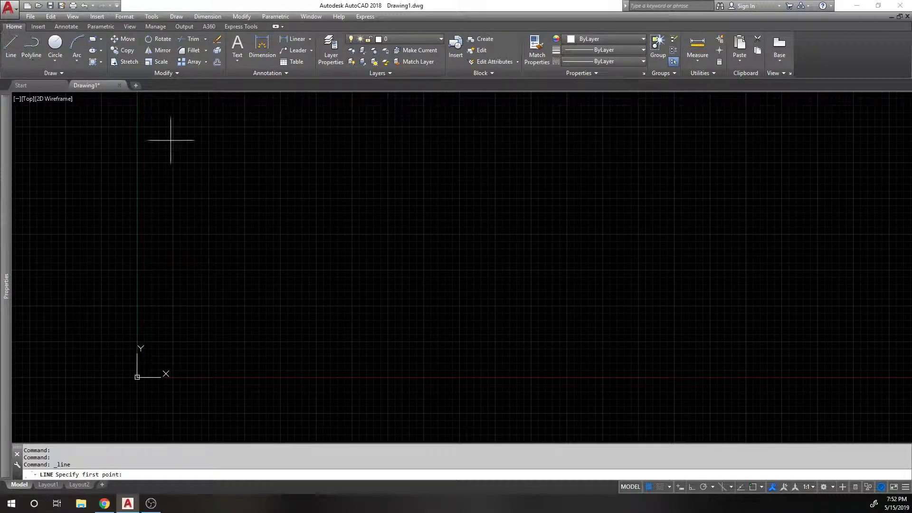
left_click(207, 204)
left_click(316, 172)
right_click(345, 146)
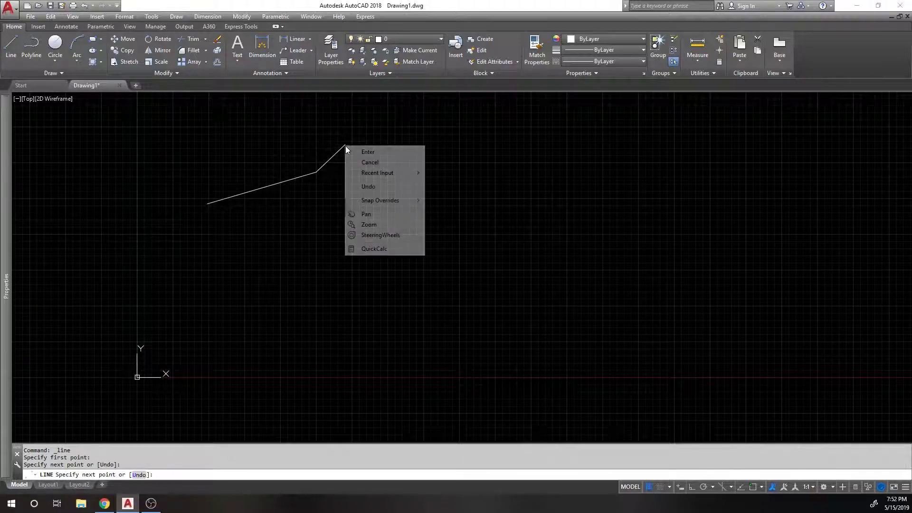
left_click(367, 154)
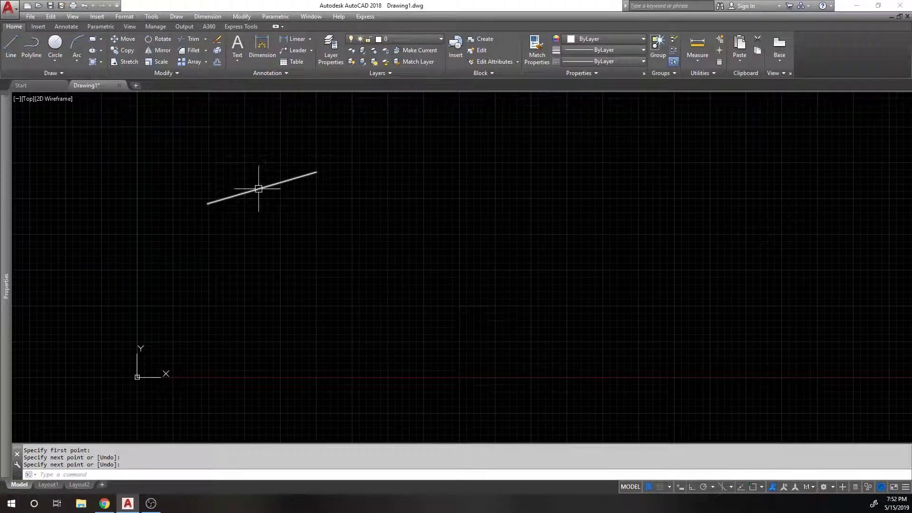
Step: Draw a second line downward from the lower end of the sloping line, picking that end by eye without object snap
right_click(340, 182)
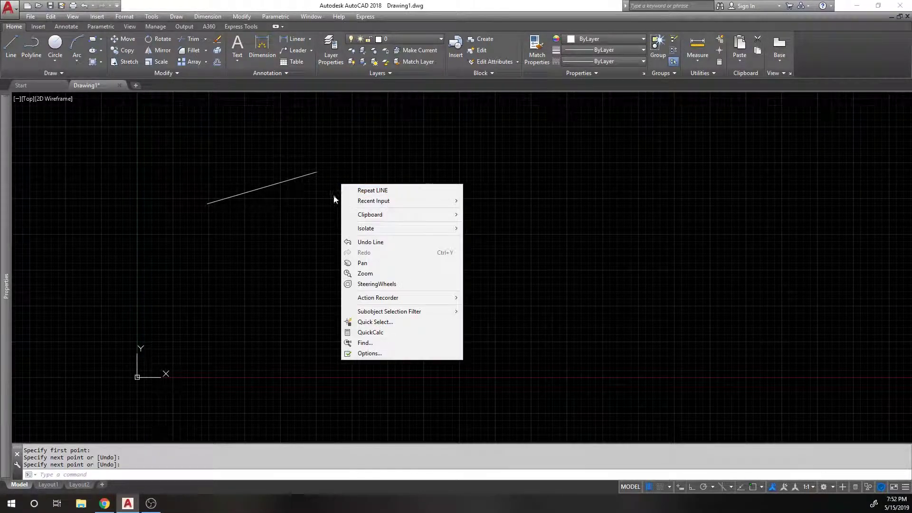
left_click(354, 189)
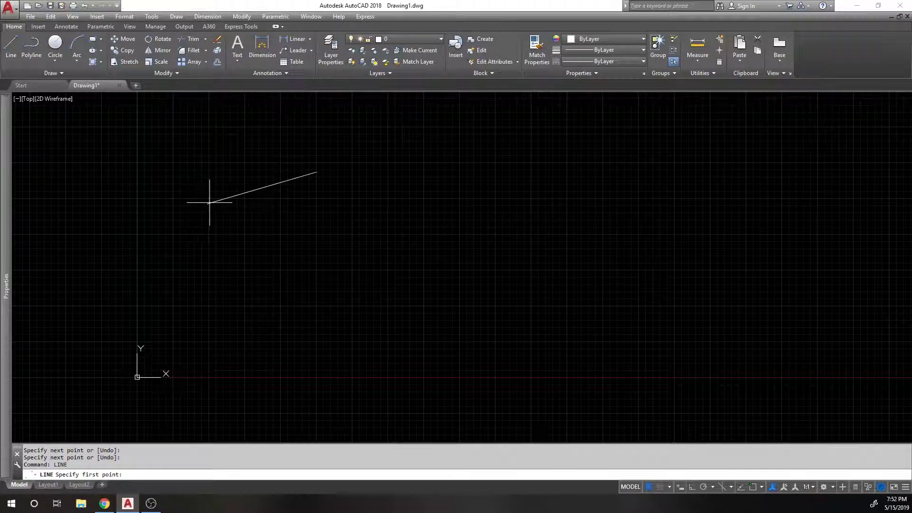
scroll(208, 203, "up", 5)
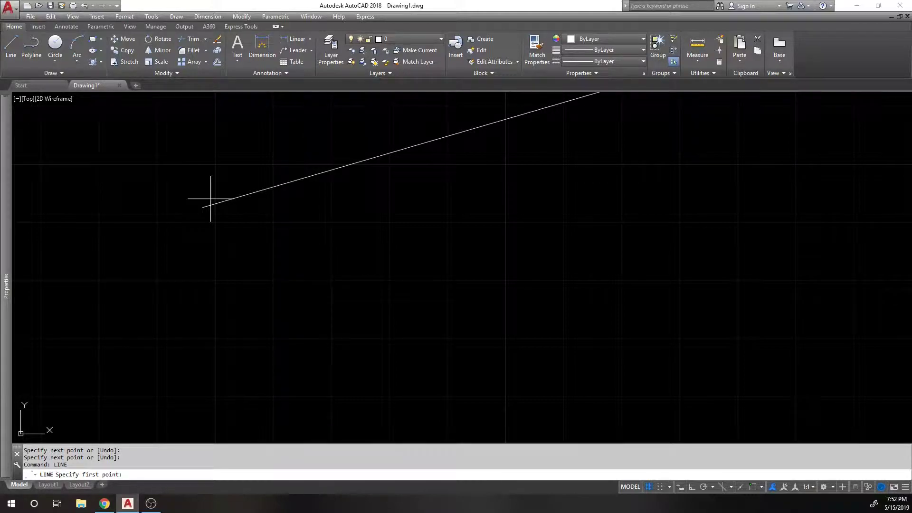
scroll(198, 209, "up", 7)
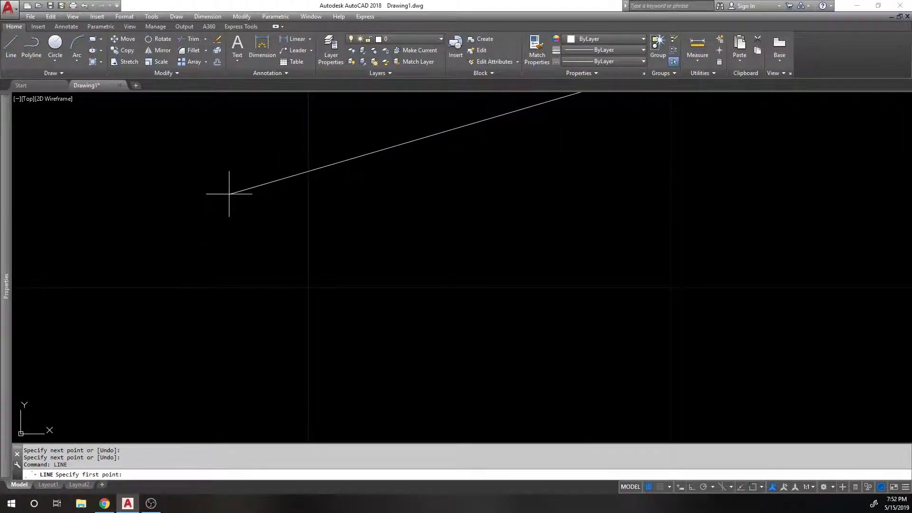
left_click(230, 193)
scroll(275, 159, "down", 5)
left_click(222, 230)
right_click(231, 193)
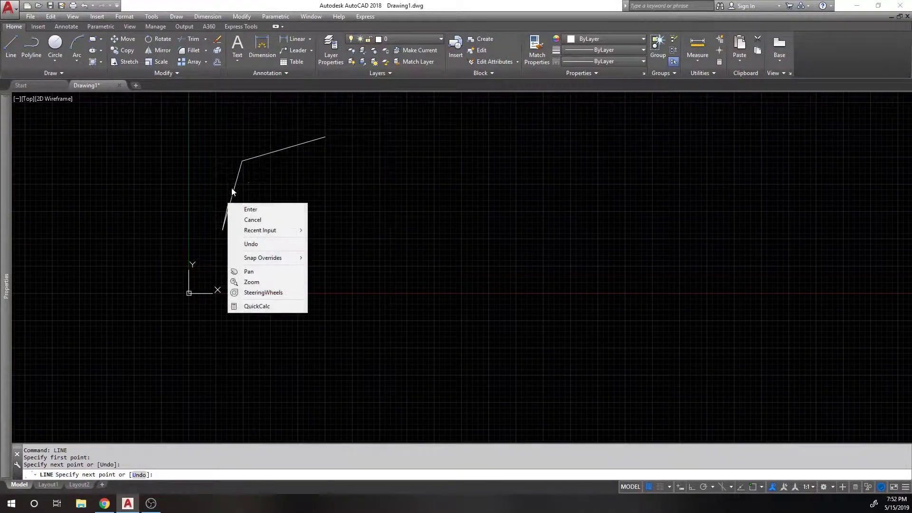
left_click(261, 209)
Step: Examine the corner where the two lines meet and erase the lower line
scroll(236, 162, "up", 5)
scroll(279, 156, "up", 6)
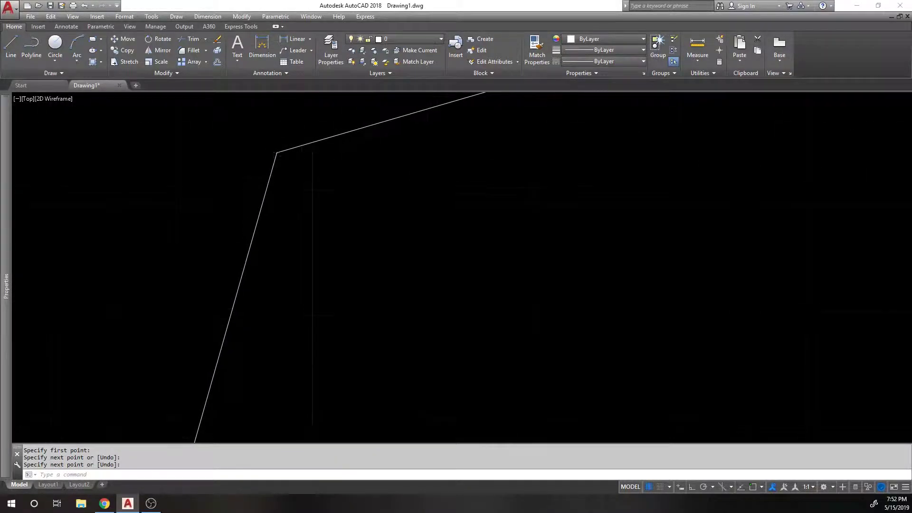
scroll(240, 183, "up", 3)
scroll(220, 171, "down", 6)
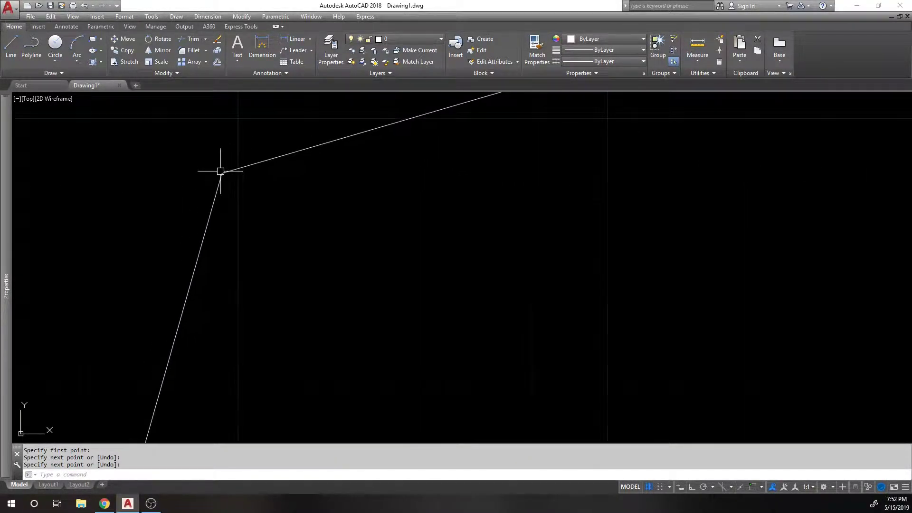
left_click(216, 189)
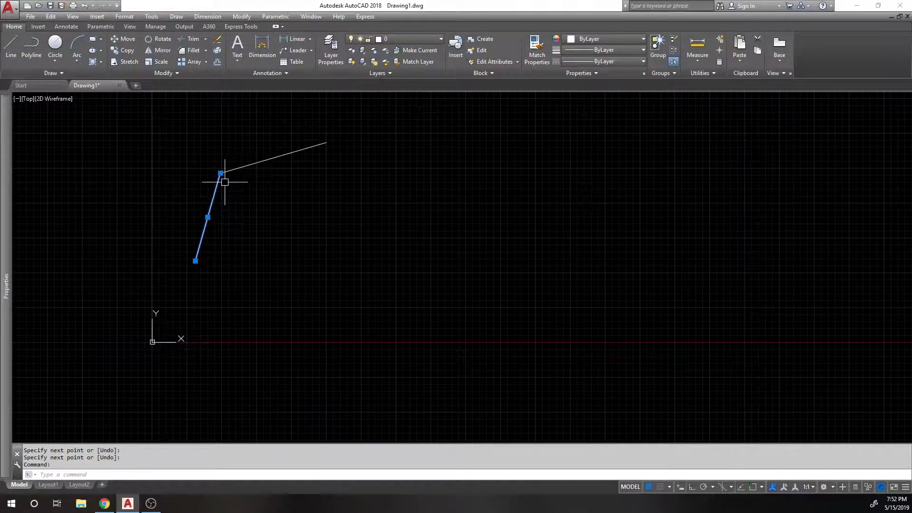
key("Delete")
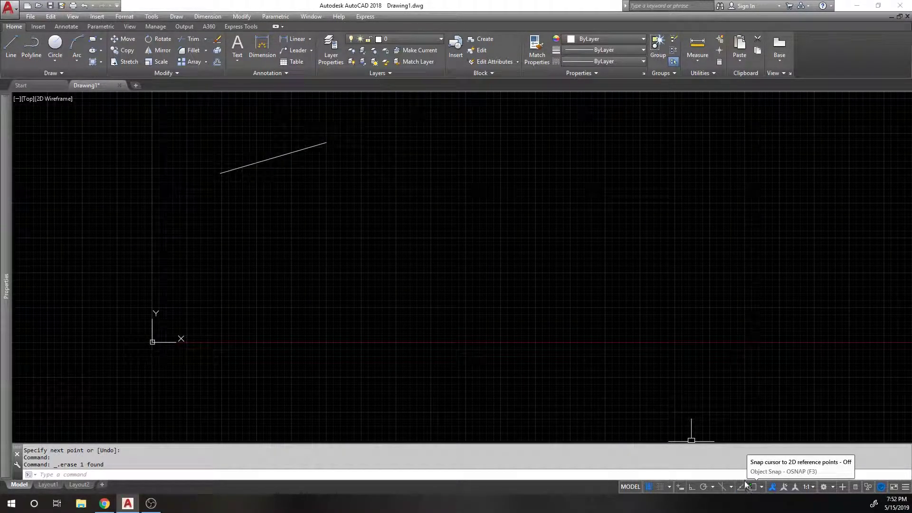
Step: Turn object snap on and enable the Geometric Center, Node, Quadrant, Extension, Insertion, Tangent, Nearest, Apparent intersection and Parallel modes
key("F3")
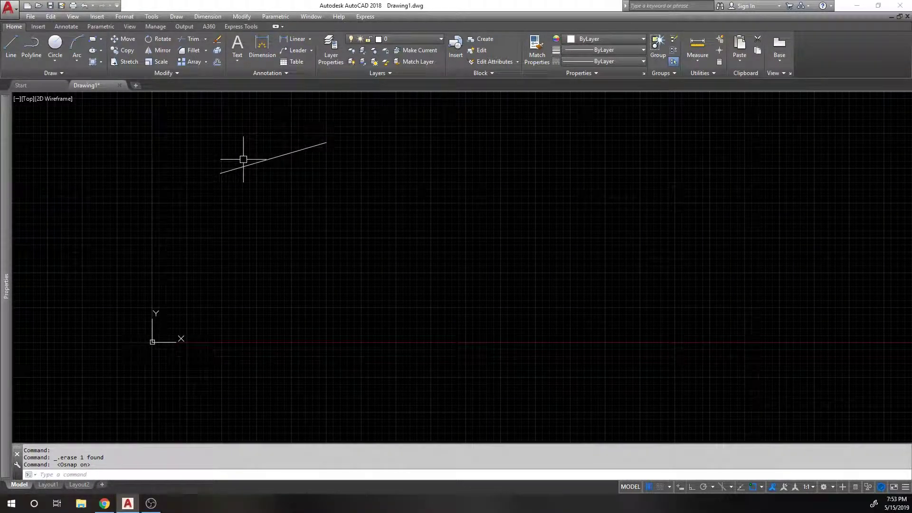
type("osn")
key("Return")
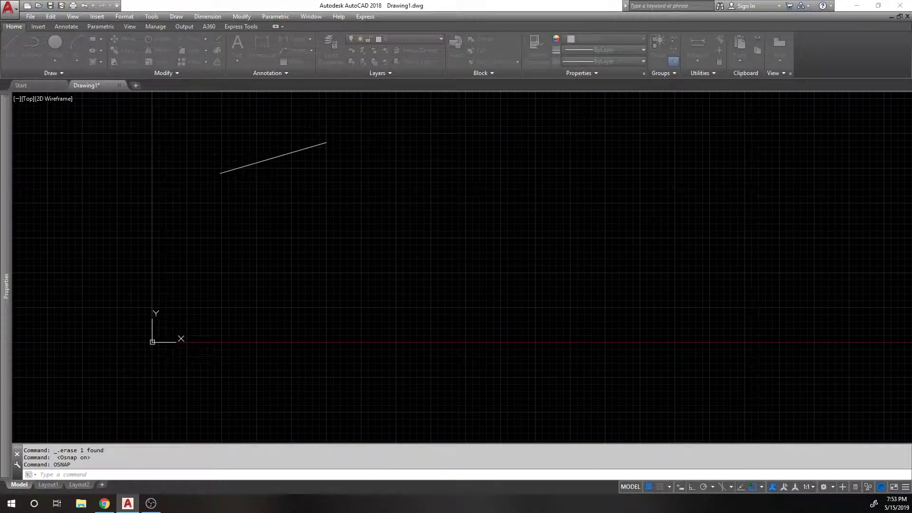
left_click_drag(0, 142, 510, 133)
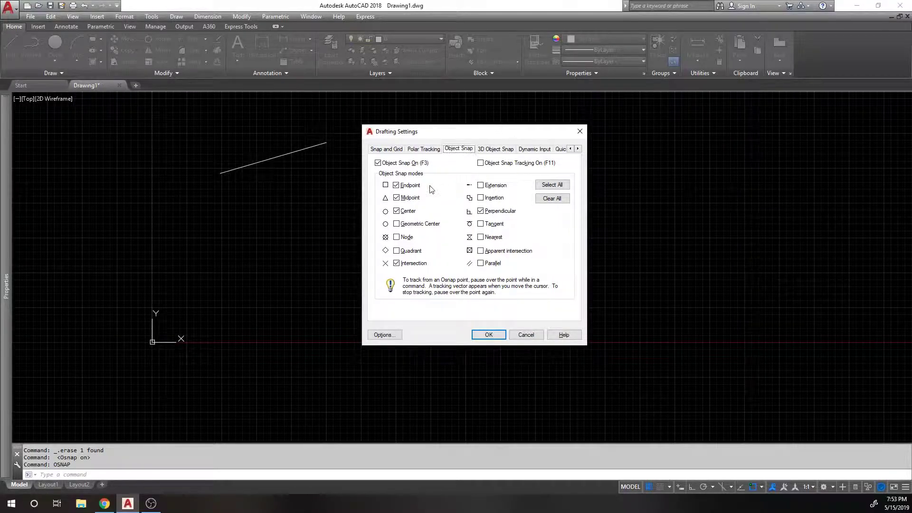
left_click(412, 224)
left_click(408, 237)
left_click(408, 251)
left_click(493, 185)
left_click(493, 198)
left_click(493, 224)
left_click(493, 237)
left_click(496, 250)
left_click(492, 263)
left_click(496, 338)
Step: Draw a circle by center and radius in the empty space to the right of the sloping line
type("c")
key("Return")
left_click(434, 195)
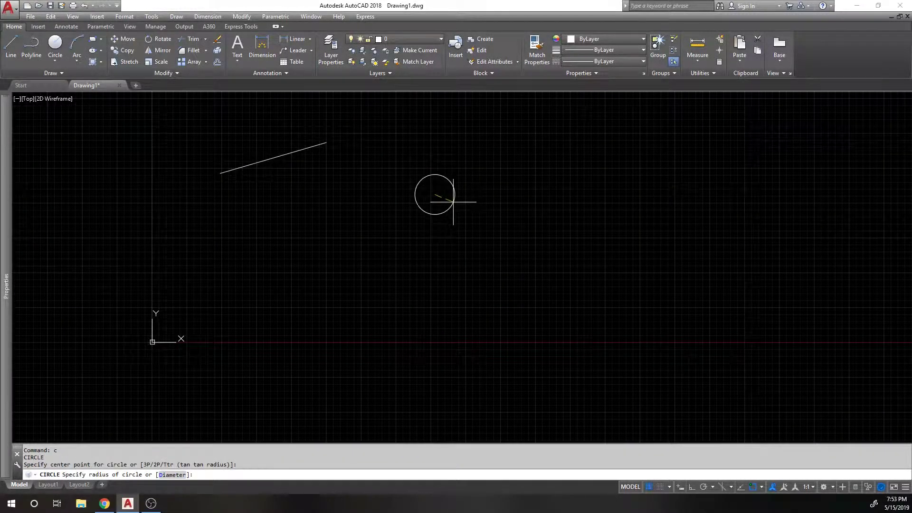
left_click(466, 207)
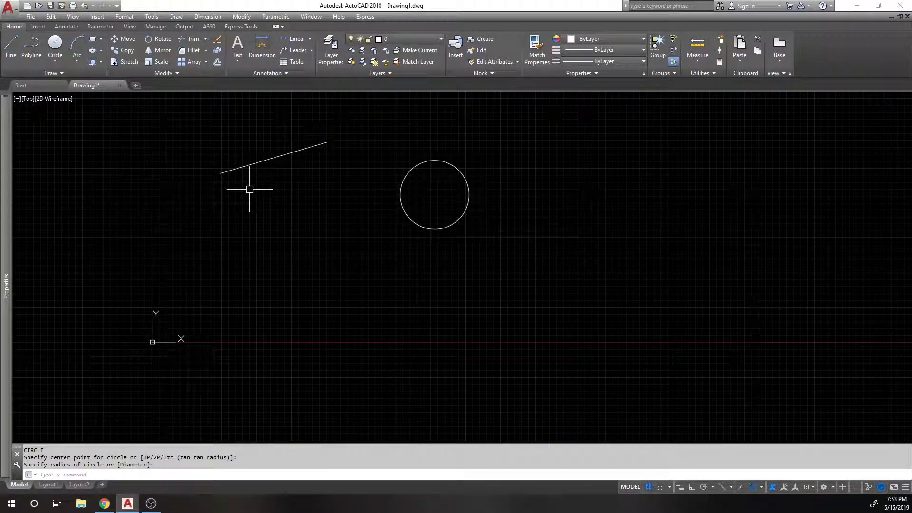
Step: Disable the Endpoint, Midpoint, Center, Geometric Center, Node, Intersection, Extension, Insertion, Perpendicular, Tangent, Nearest, Apparent intersection and Parallel object snap modes
type("OS")
key("Return")
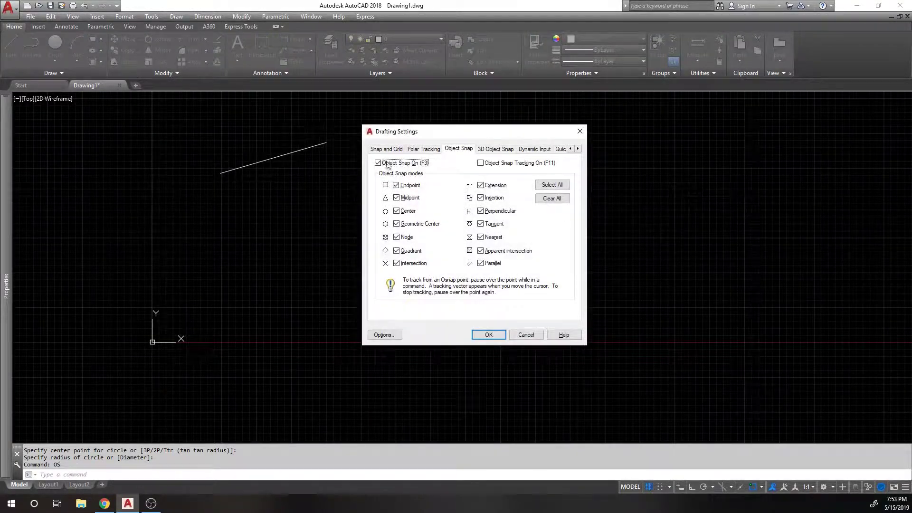
left_click(412, 186)
left_click(411, 199)
left_click(407, 211)
left_click(408, 223)
left_click(404, 237)
left_click(409, 263)
left_click(493, 185)
left_click(492, 198)
left_click(494, 211)
left_click(492, 224)
left_click(492, 237)
left_click(489, 251)
left_click(490, 263)
left_click(489, 335)
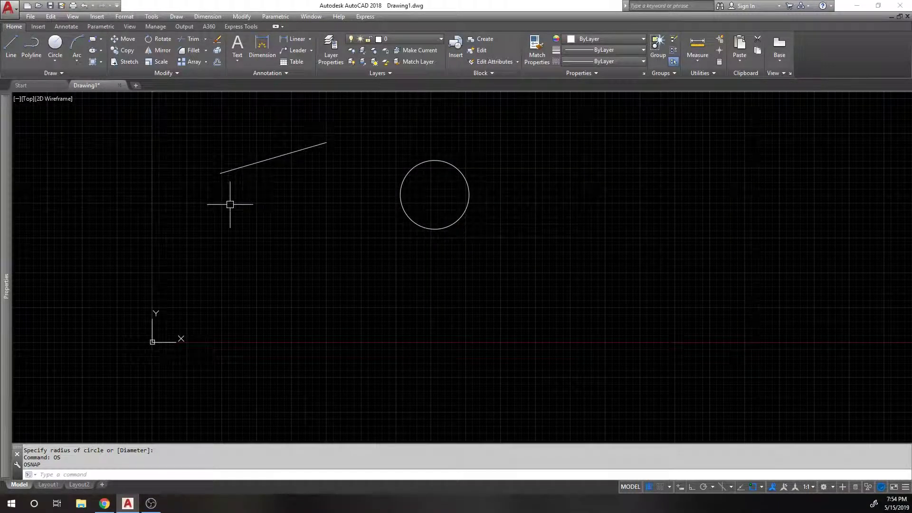
left_click(10, 48)
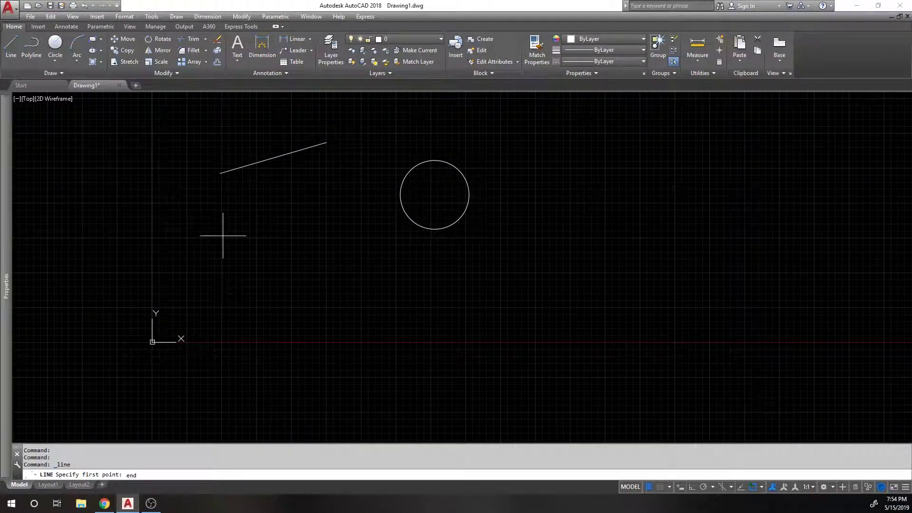
key("Escape")
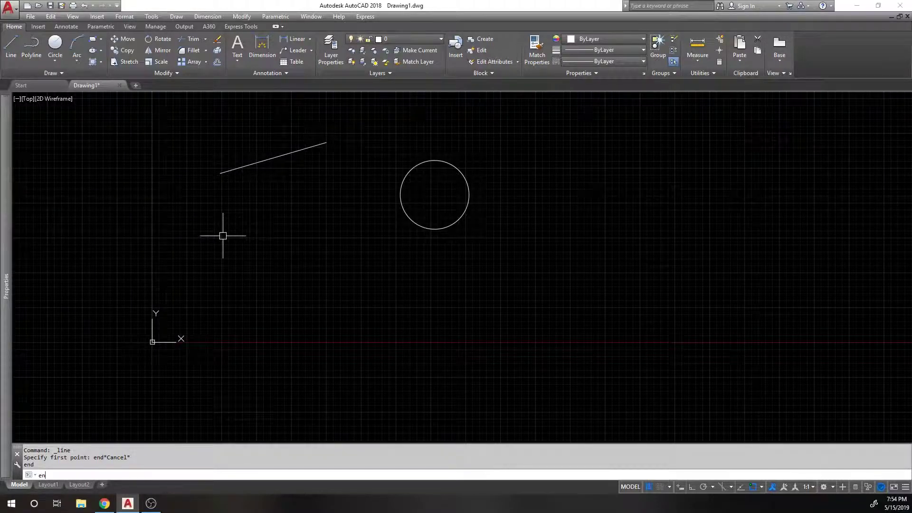
type("end")
key("Return")
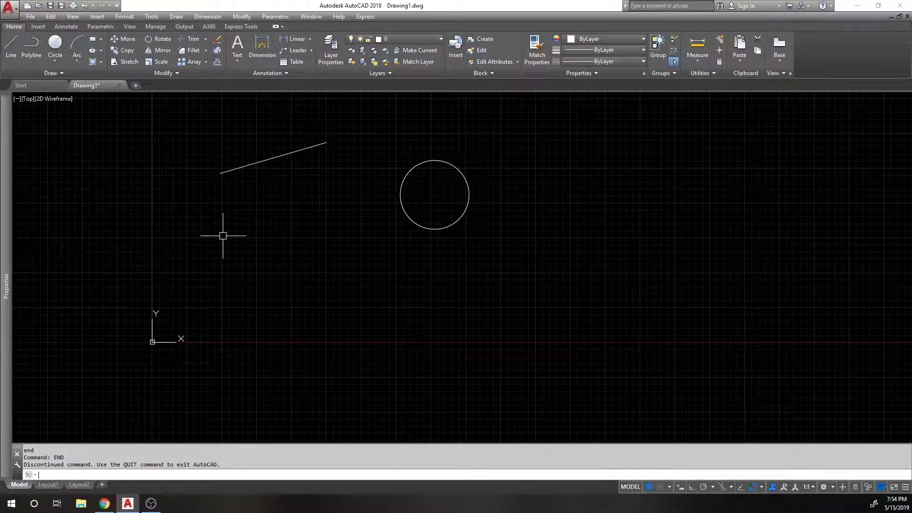
type("u")
key("BackSpace")
type("qua")
key("Return")
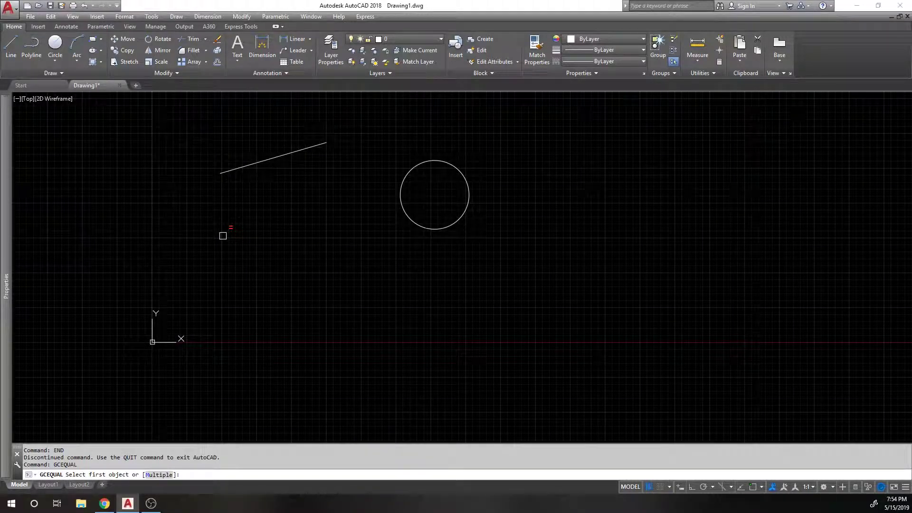
key("Escape")
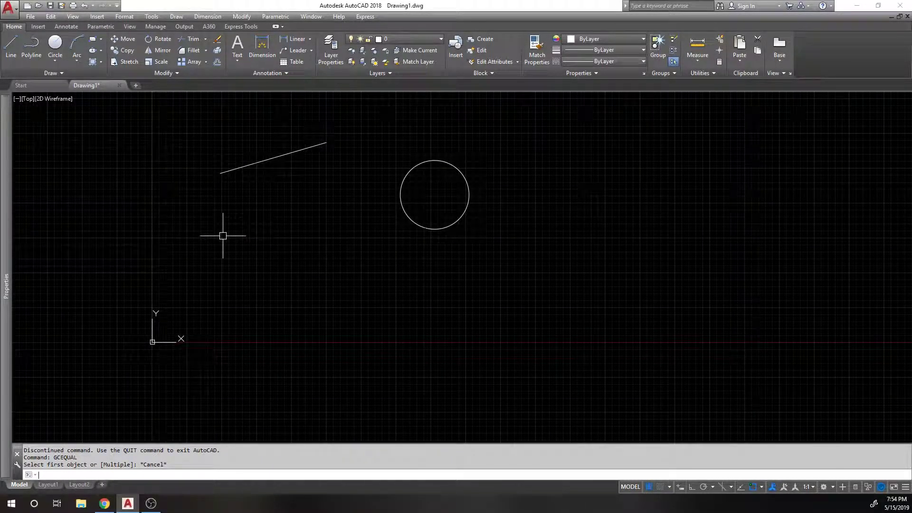
Step: Draw a short line downward from the sloping line's lower end, snapping its first point with the one-time "end" override
type("l")
key("Return")
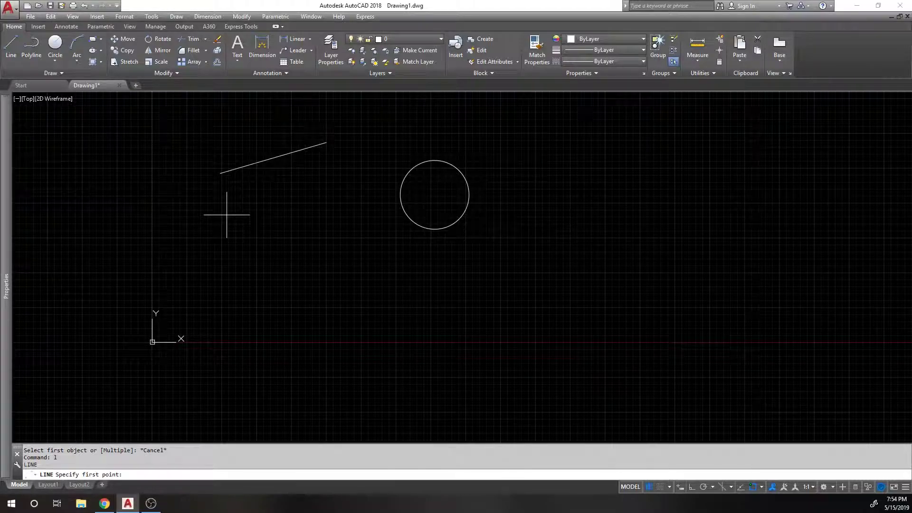
type("end")
key("Return")
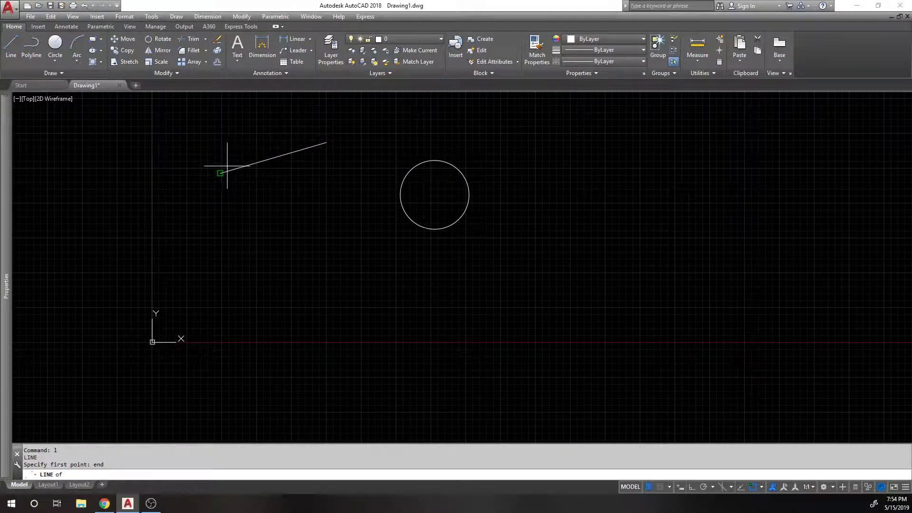
left_click(225, 169)
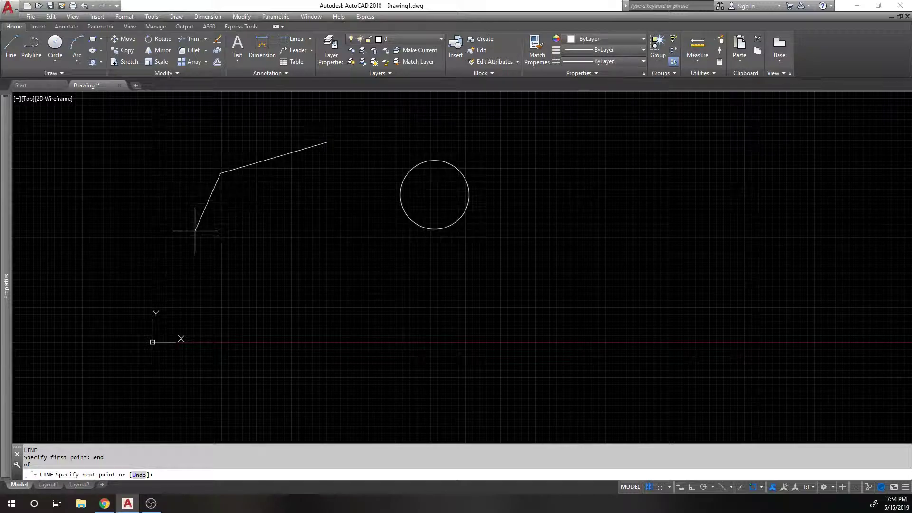
left_click(206, 204)
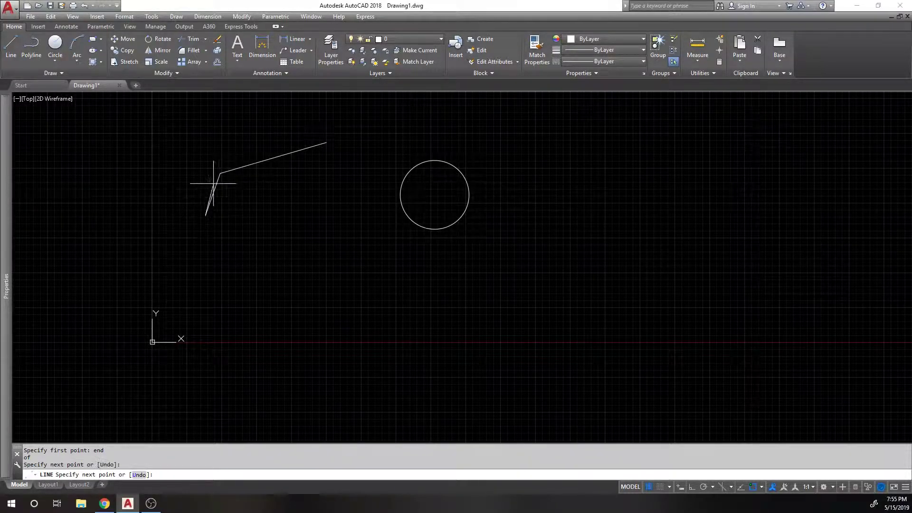
right_click(188, 186)
left_click(212, 193)
scroll(218, 167, "up", 6)
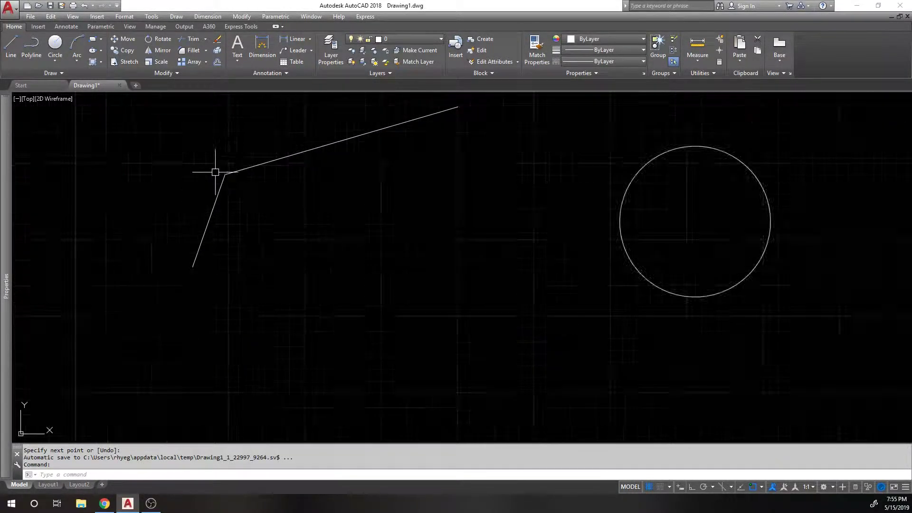
scroll(297, 183, "up", 10)
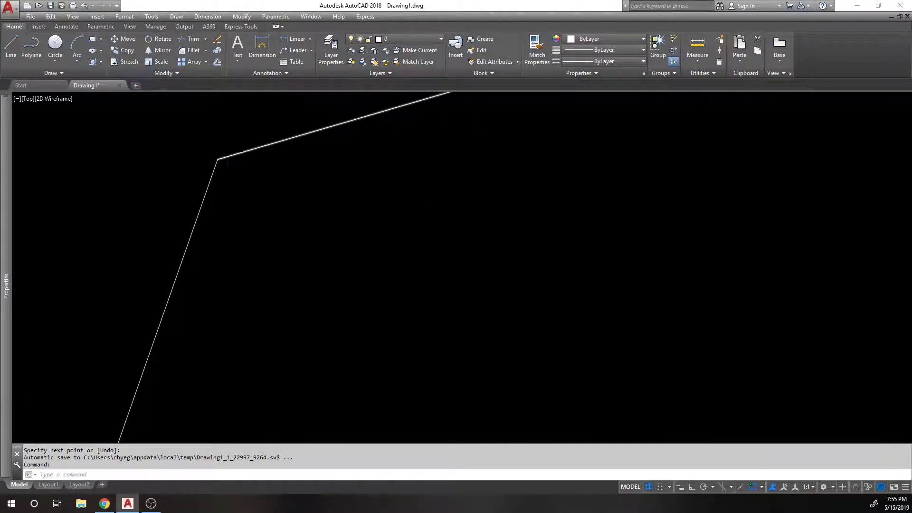
scroll(211, 194, "down", 10)
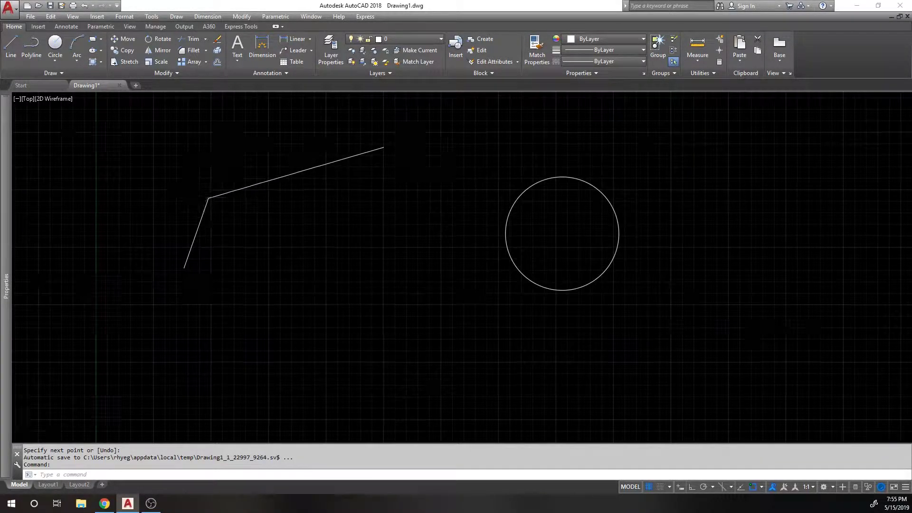
left_click(212, 199)
right_click(223, 186)
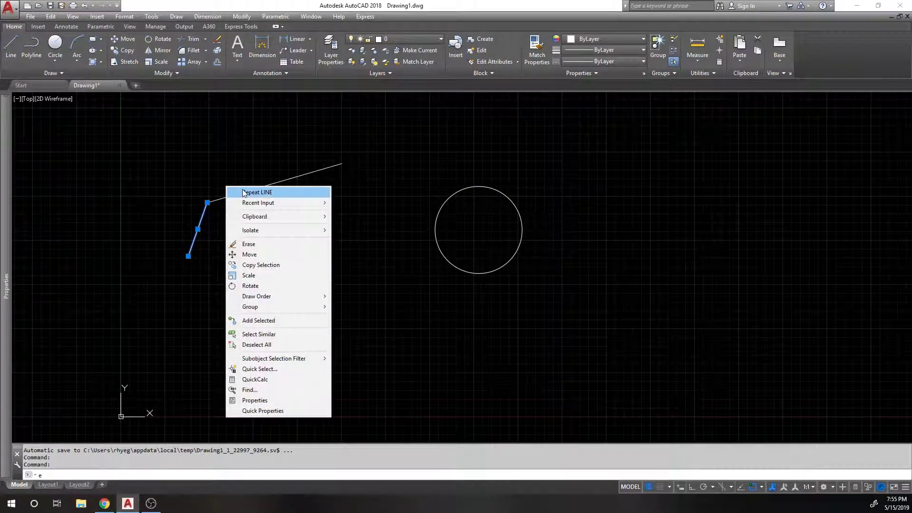
key("Escape")
type("e")
key("Escape")
type("l")
key("Return")
type("end")
key("Return")
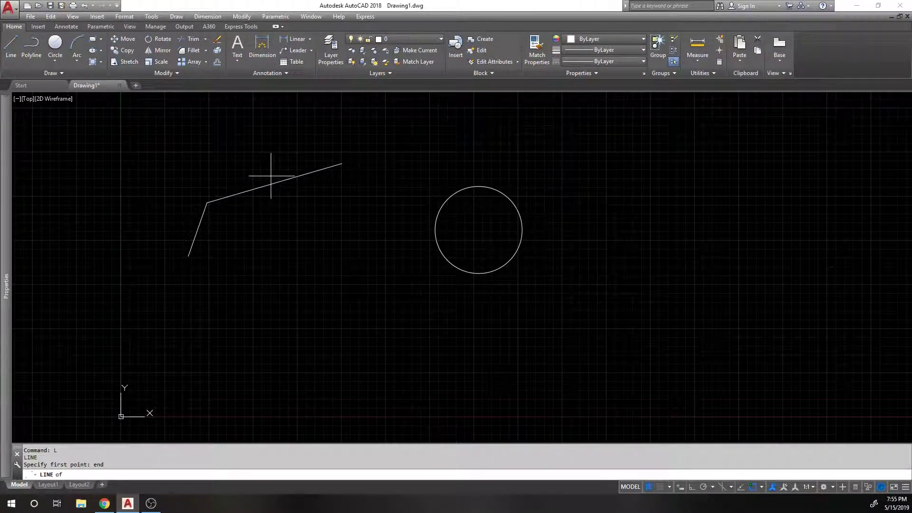
key("Escape")
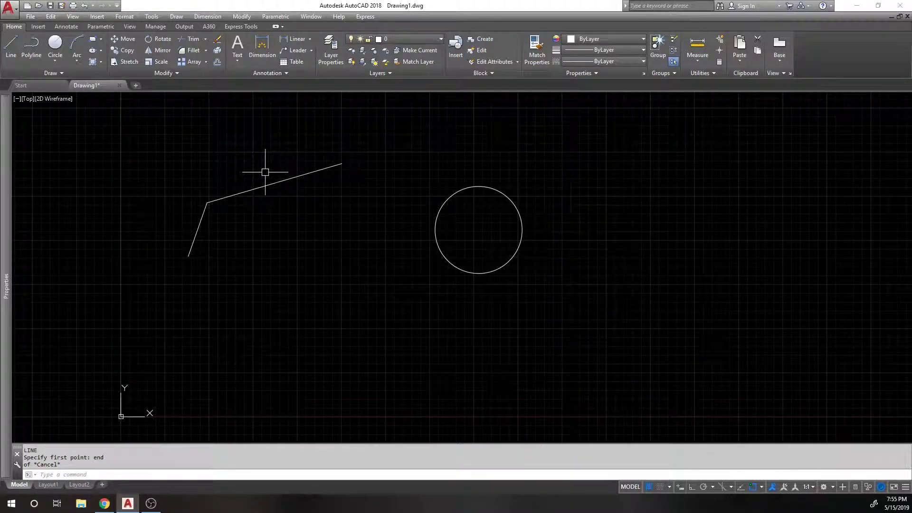
Step: Try to start a line on the sloping line using the one-time "mid" snap override
type("l")
key("Return")
type("mid")
key("Return")
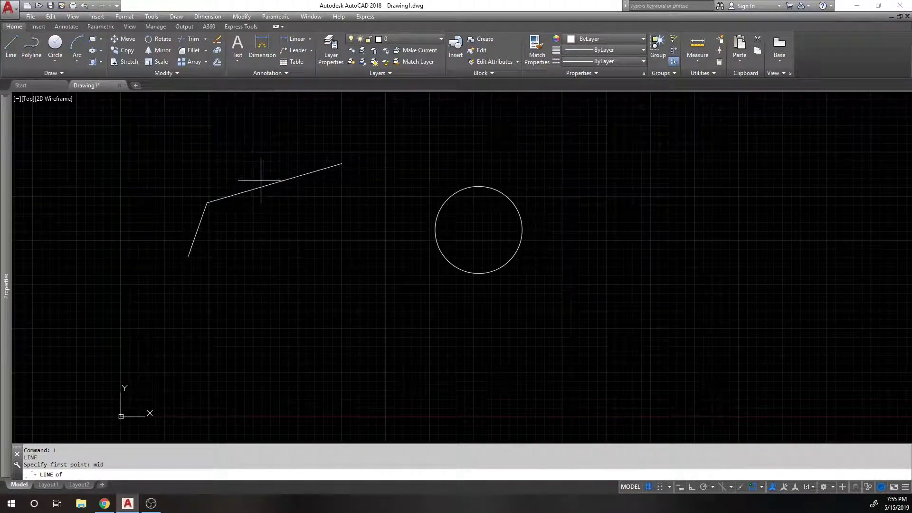
key("Escape")
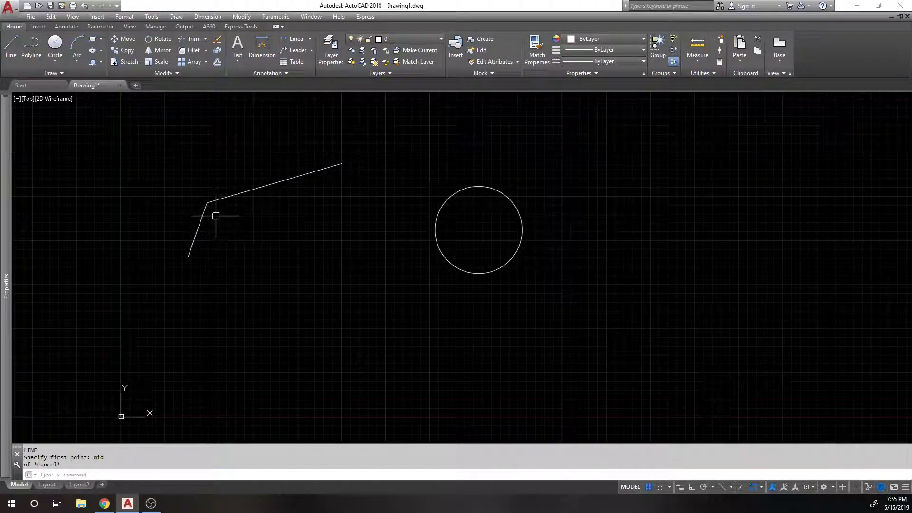
Step: Enable the Endpoint, Midpoint, Center, Node and Intersection object snap modes, keeping Quadrant on
type("os")
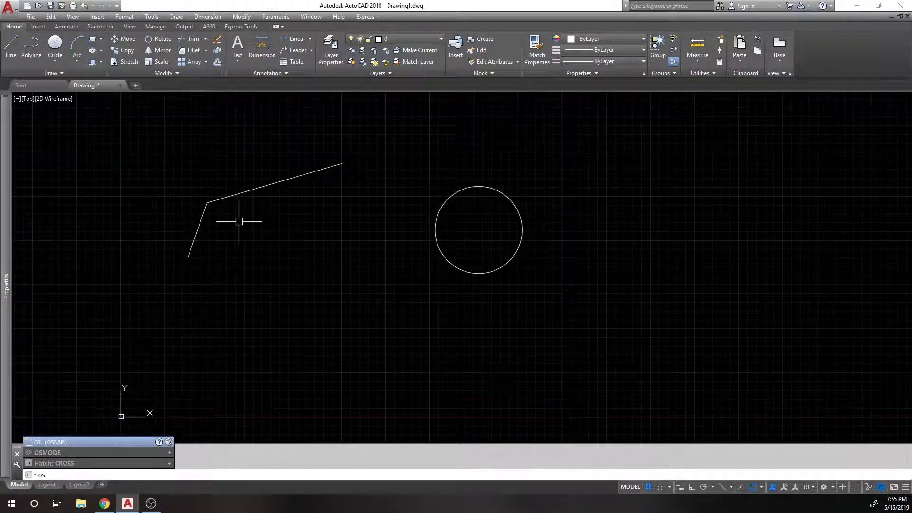
key("Return")
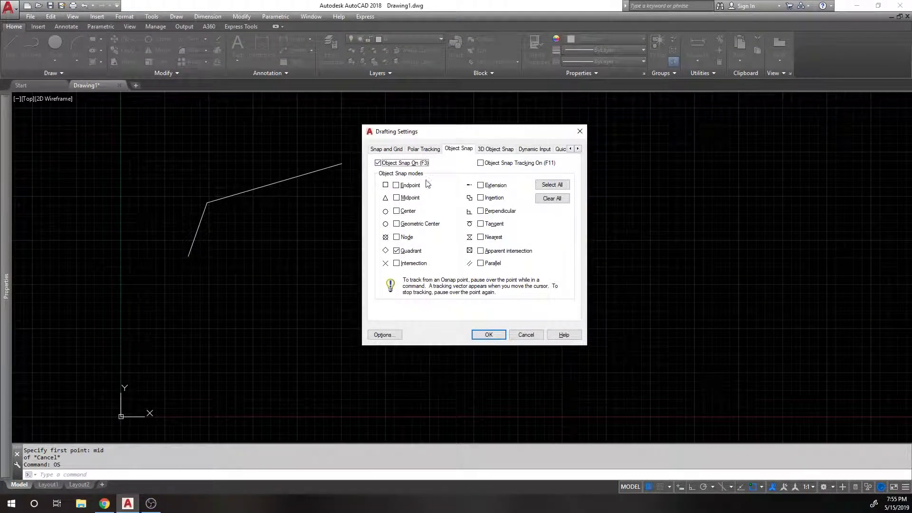
left_click(410, 185)
left_click(407, 211)
left_click(406, 237)
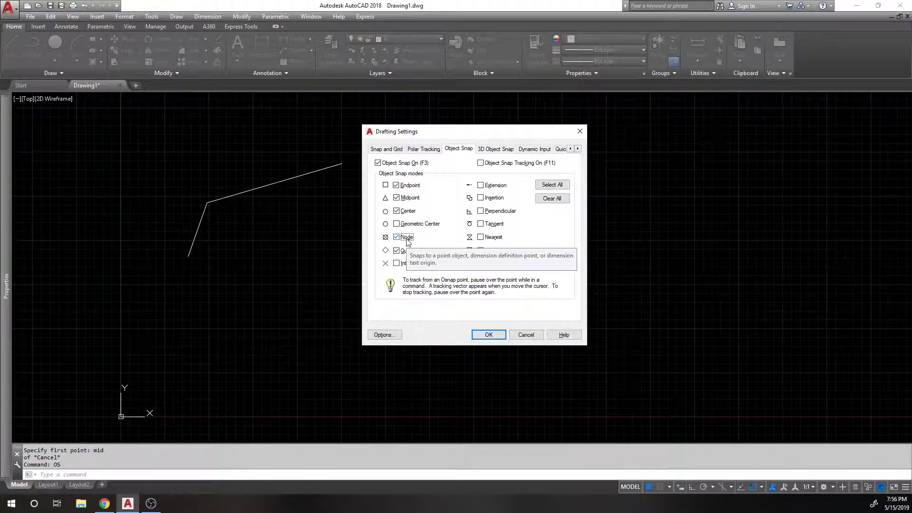
left_click(411, 265)
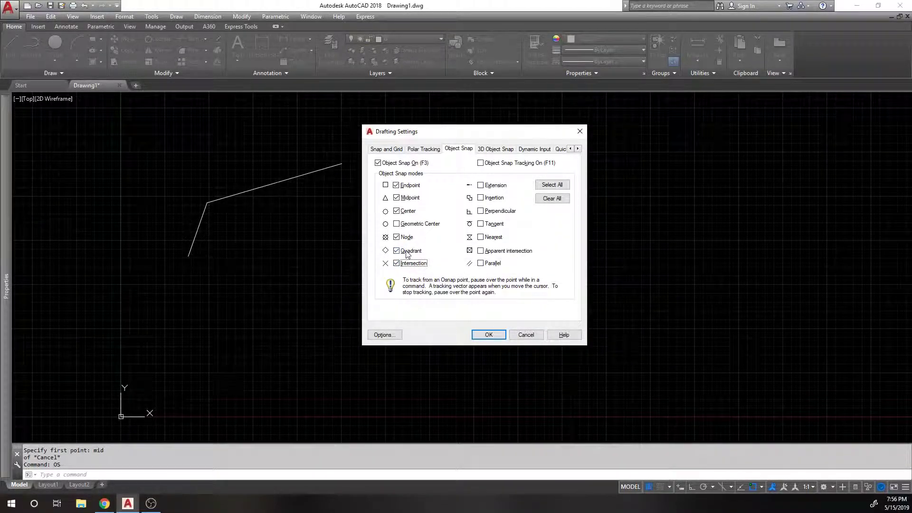
Step: Enable the Extension, Perpendicular, Tangent, Nearest, Apparent intersection and Parallel object snap modes and apply the drafting settings
left_click(500, 189)
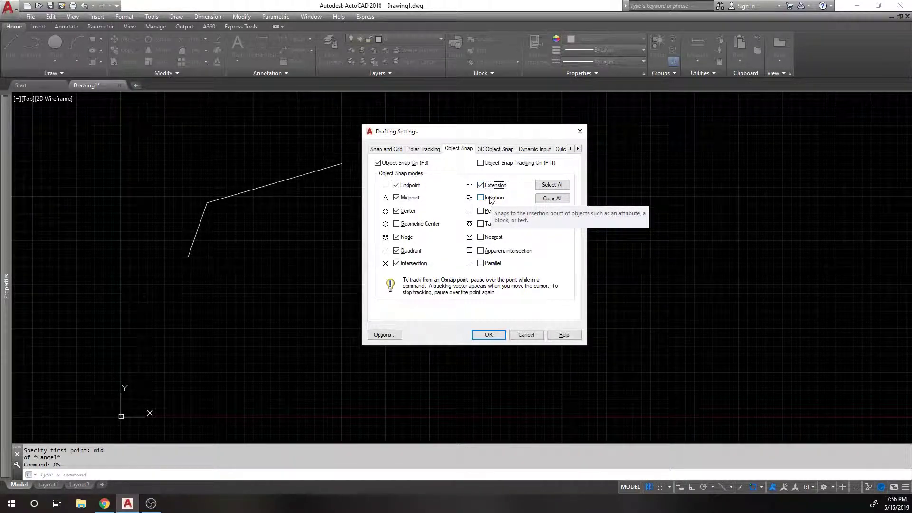
left_click(495, 212)
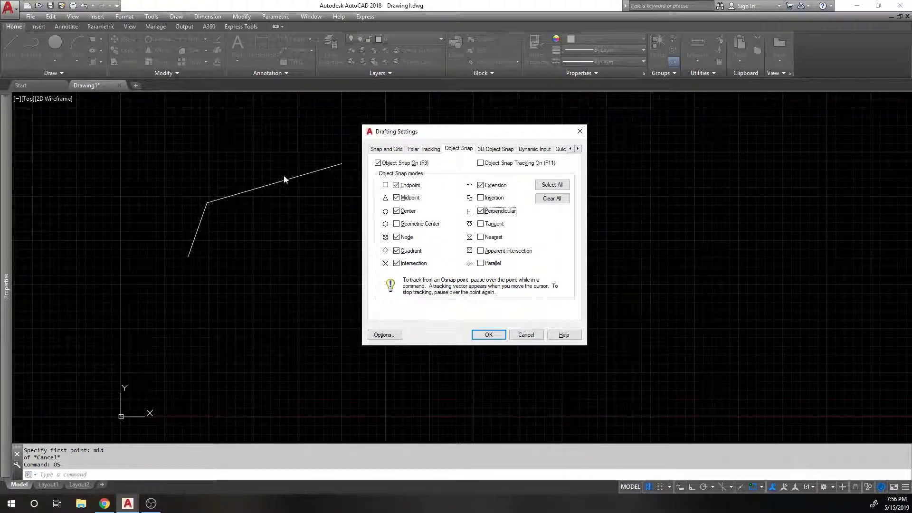
left_click(489, 225)
left_click(488, 239)
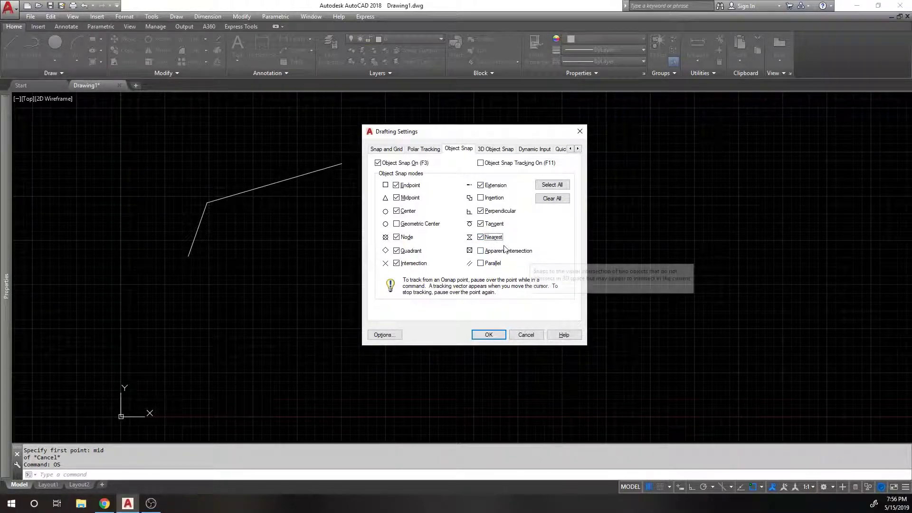
left_click(494, 252)
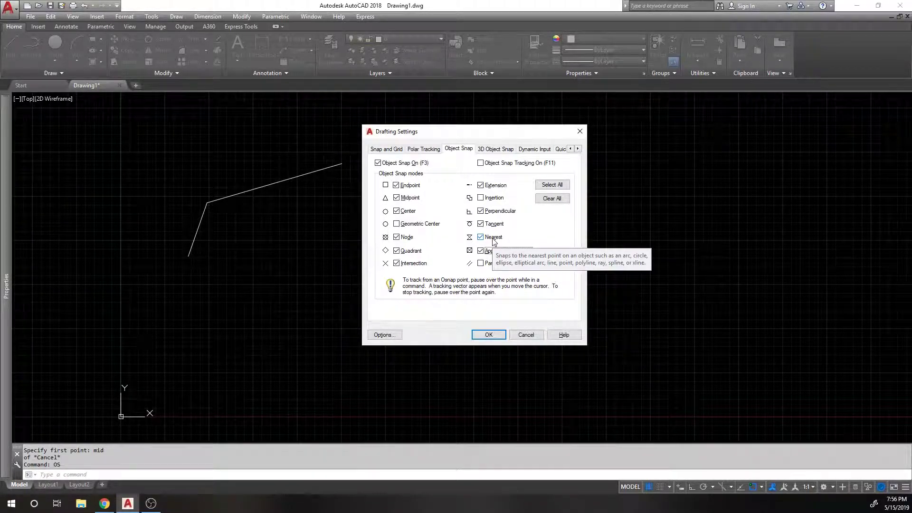
left_click(480, 263)
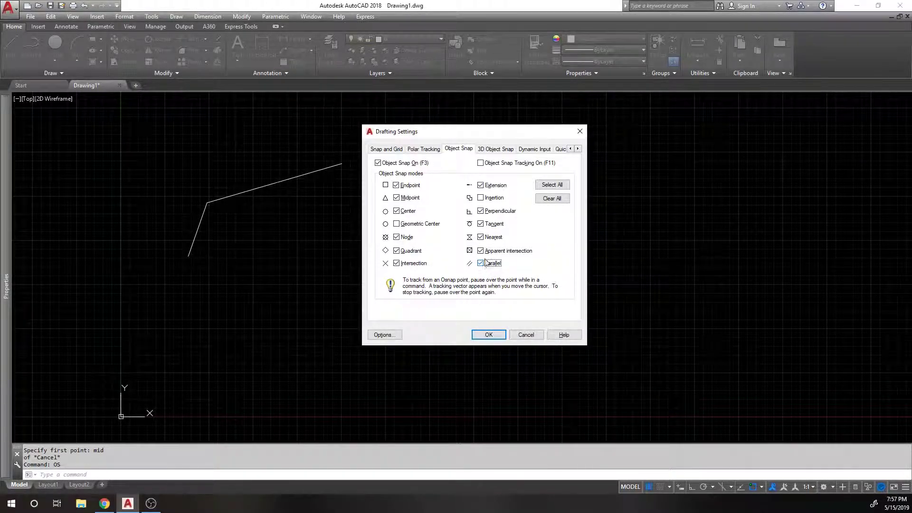
left_click(489, 334)
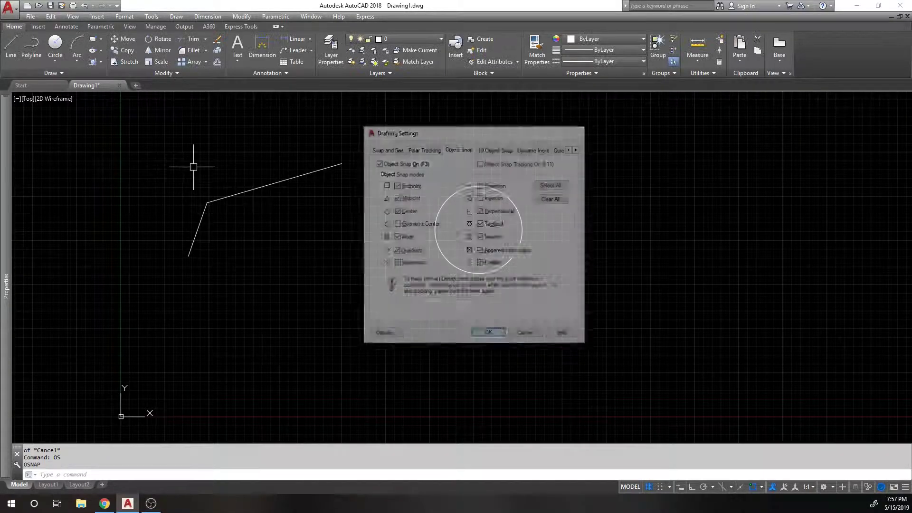
Step: Try to draw a line parallel to the sloping line from a point just below it, using the one-time "par" override
type("l")
key("Return")
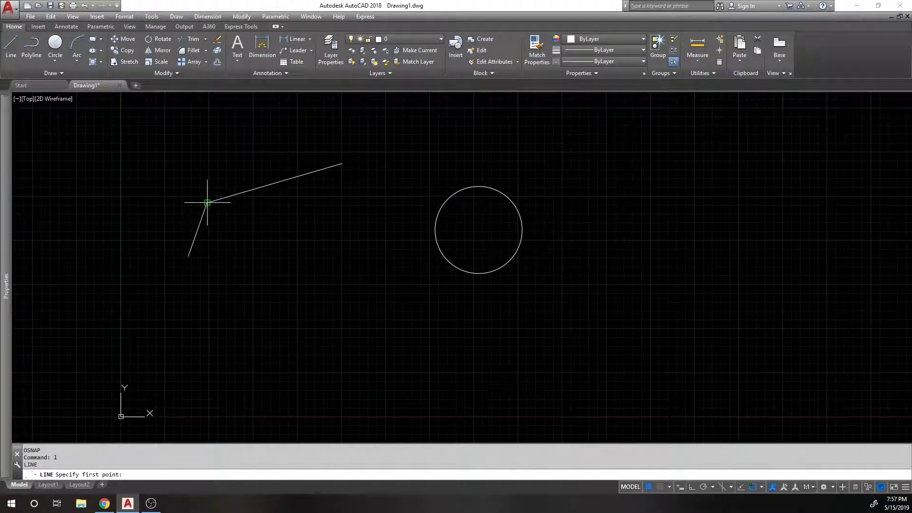
left_click(243, 203)
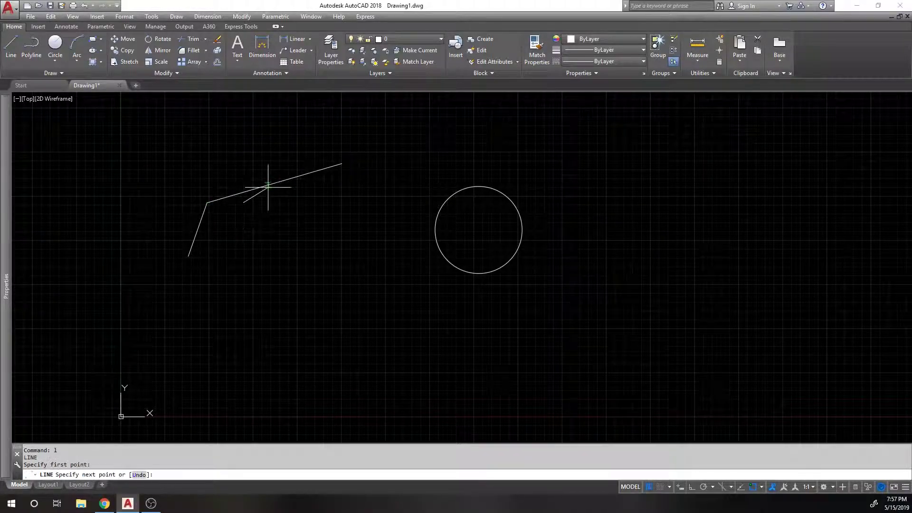
type("par")
key("Return")
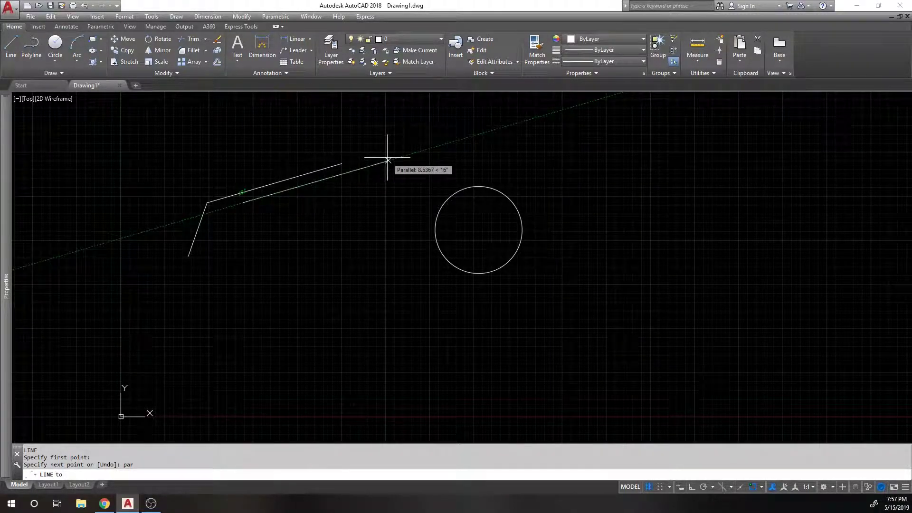
key("Escape")
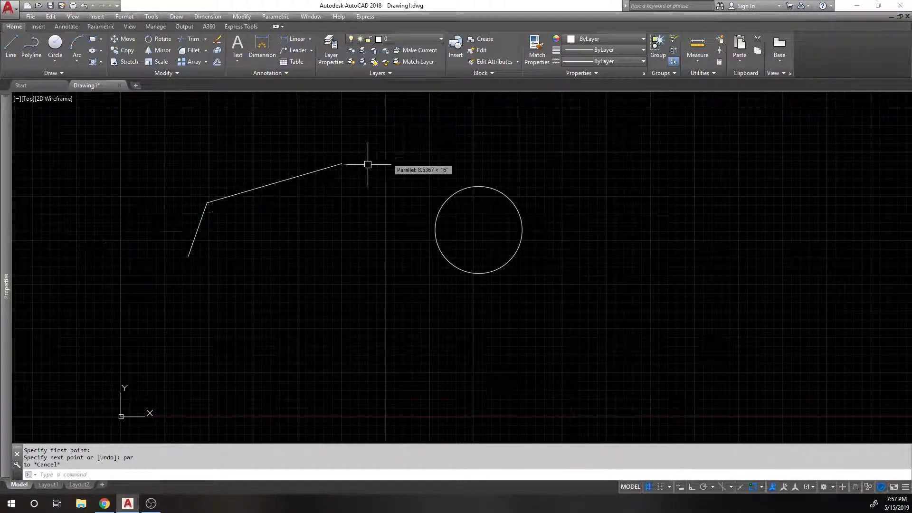
Step: Try one line starting on the sloping line and another starting below it, using the Nearest snap on the sloping line
type("l")
key("Return")
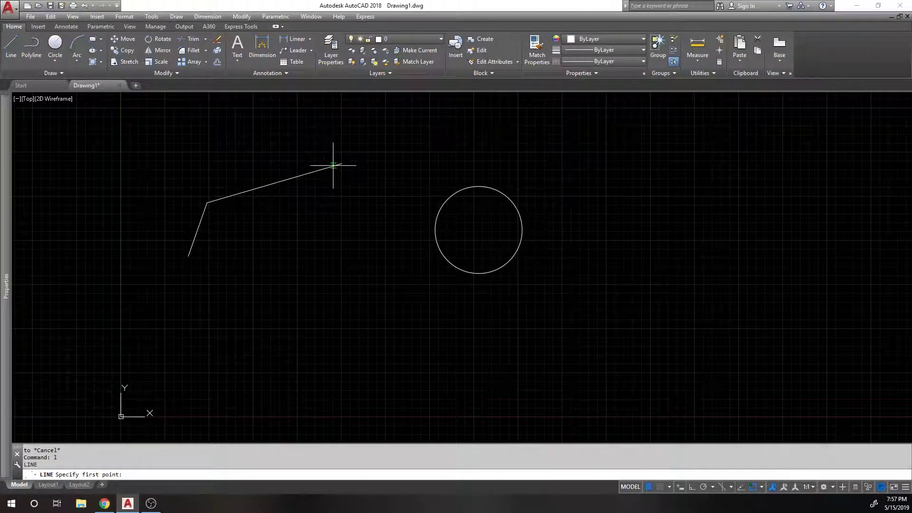
scroll(236, 194, "up", 1)
left_click(236, 196)
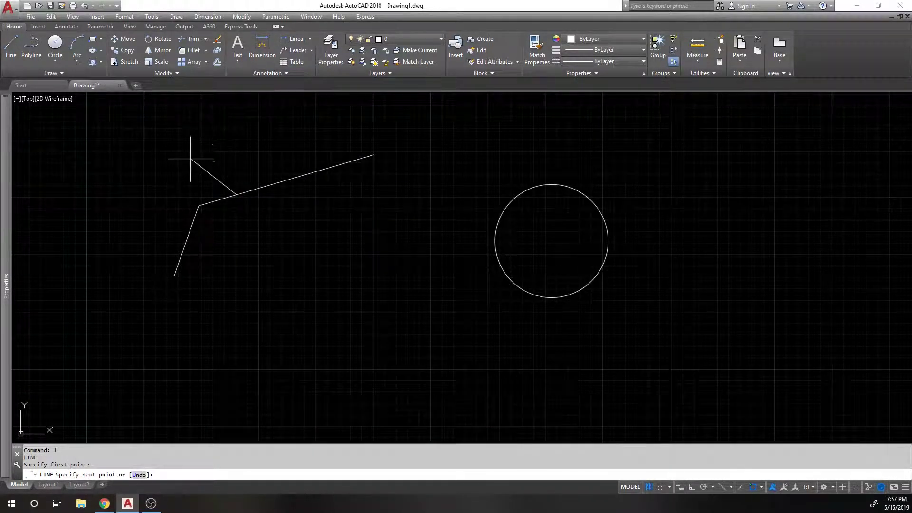
key("Escape")
right_click(283, 228)
left_click(314, 233)
left_click(299, 257)
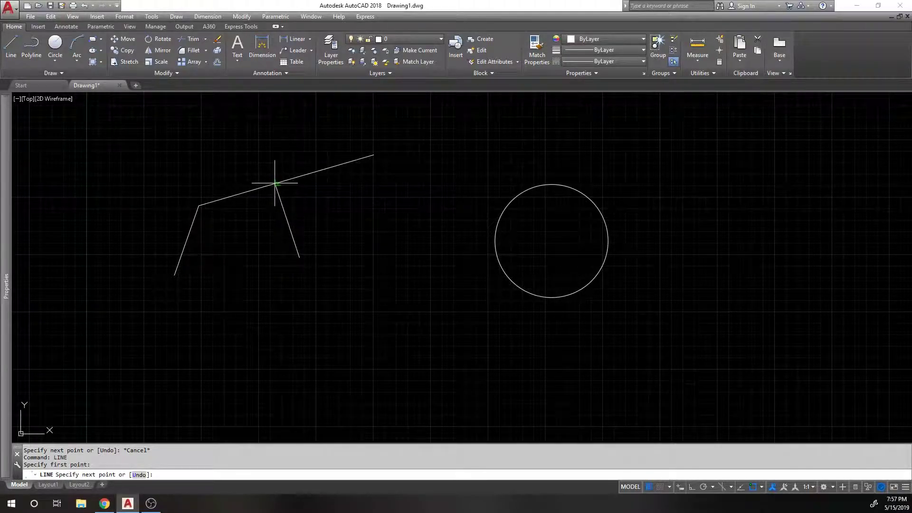
key("Escape")
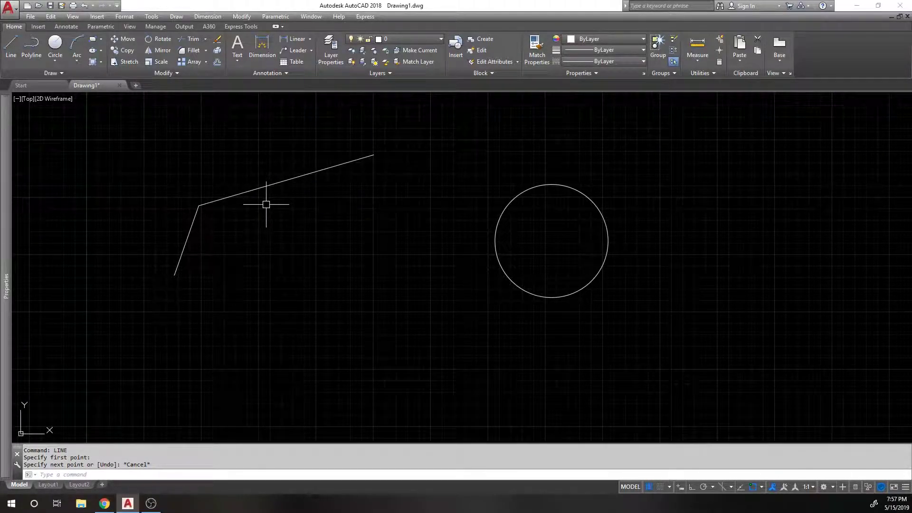
Step: Disable the Nearest object snap mode and apply the drafting settings
type("op")
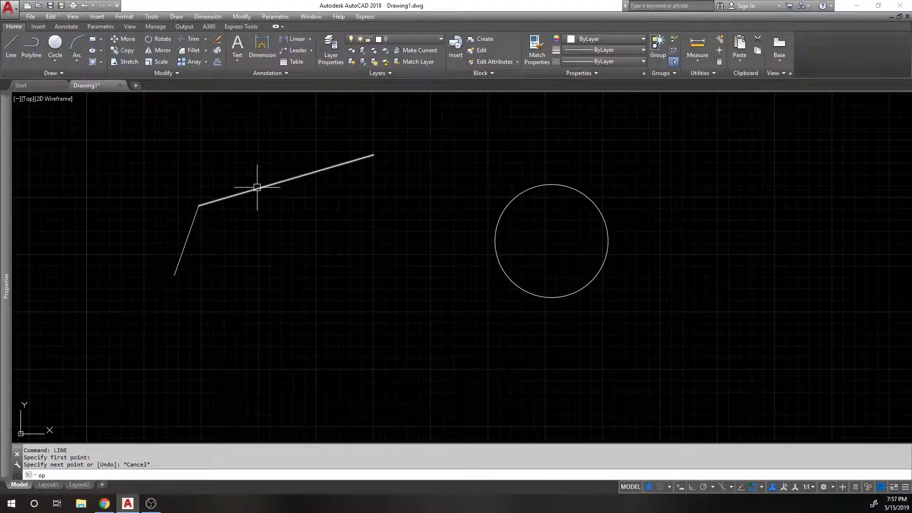
key("Escape")
type("os")
key("Return")
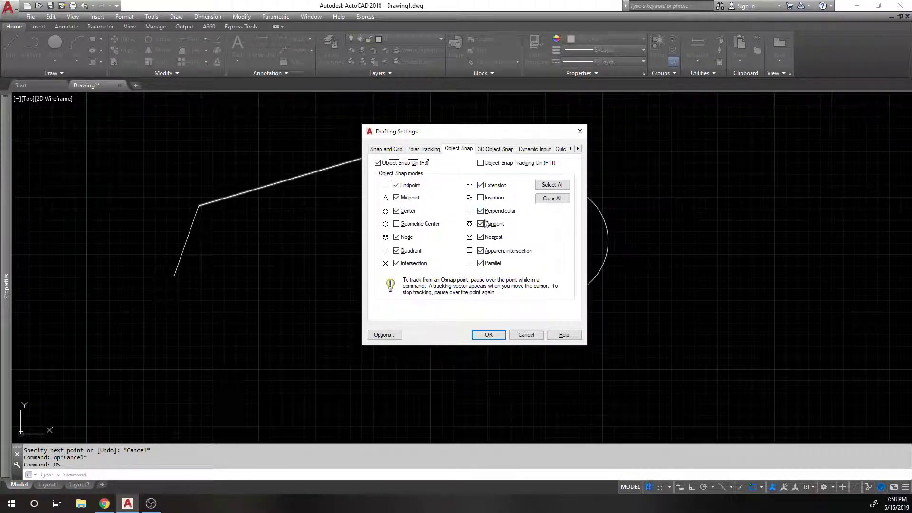
left_click(488, 334)
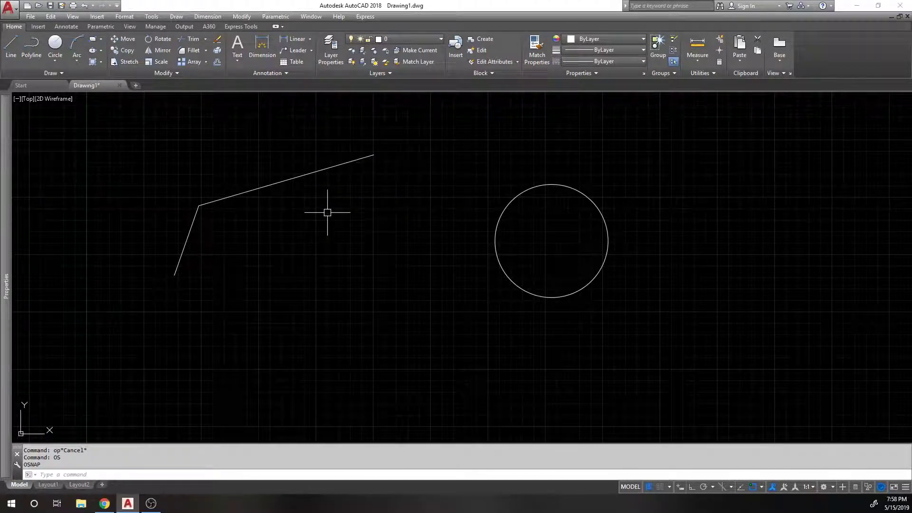
Step: Try to draw a line from the empty space below the sloping line up to that line
type("l")
key("Return")
left_click(316, 276)
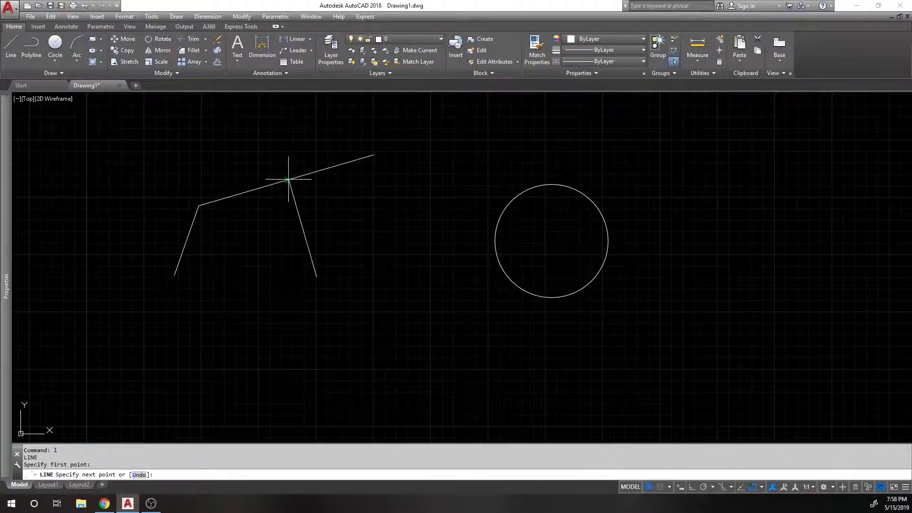
key("Escape")
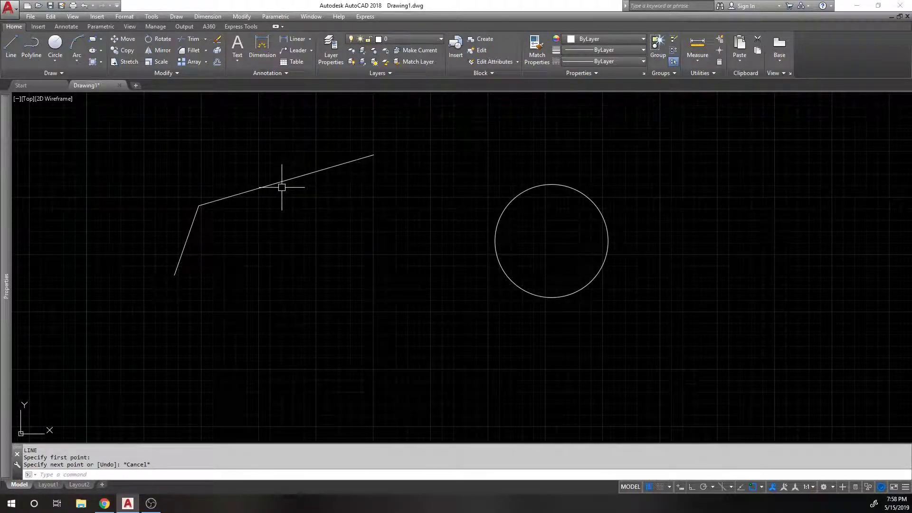
Step: Disable the Parallel and Extension object snap modes and apply the drafting settings
type("os")
key("Return")
left_click(493, 262)
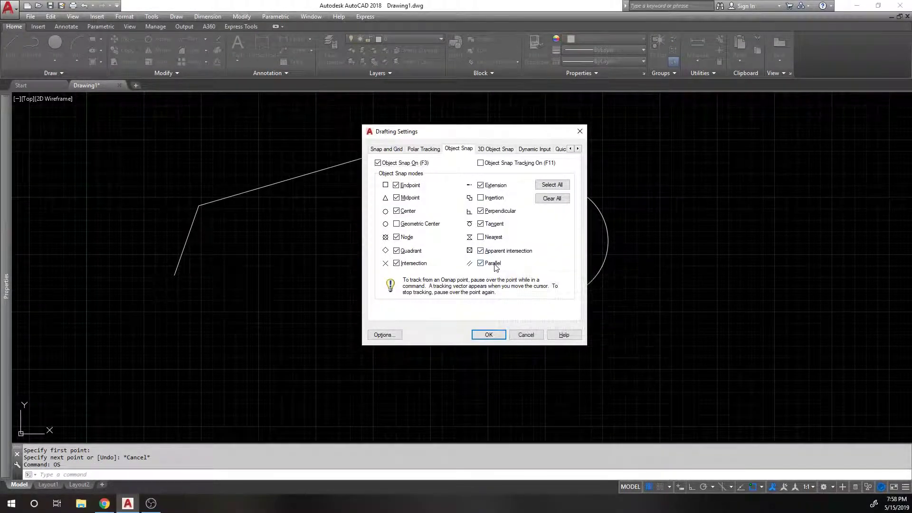
left_click(494, 186)
left_click(489, 335)
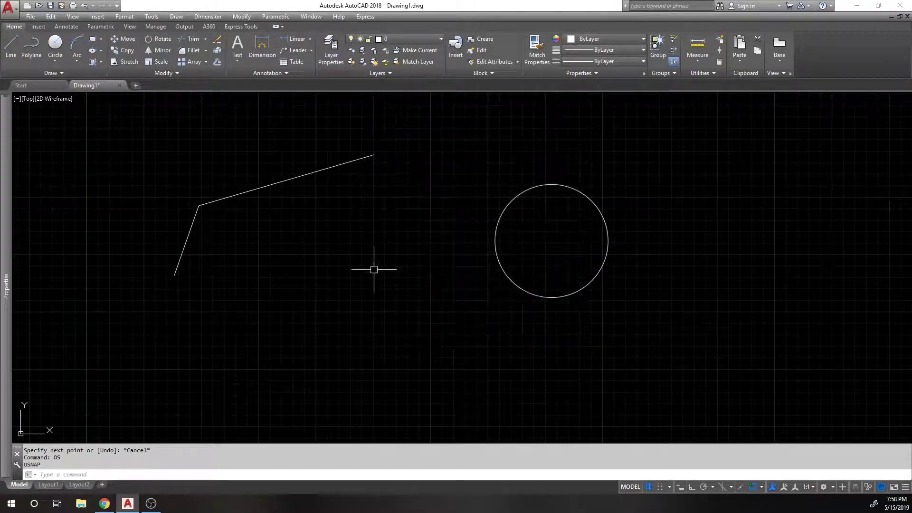
Step: Draw a diagonal line crossing the sloping line, from above its lower end down to the empty space below it
type("l")
key("Return")
left_click(209, 130)
left_click(306, 255)
right_click(286, 220)
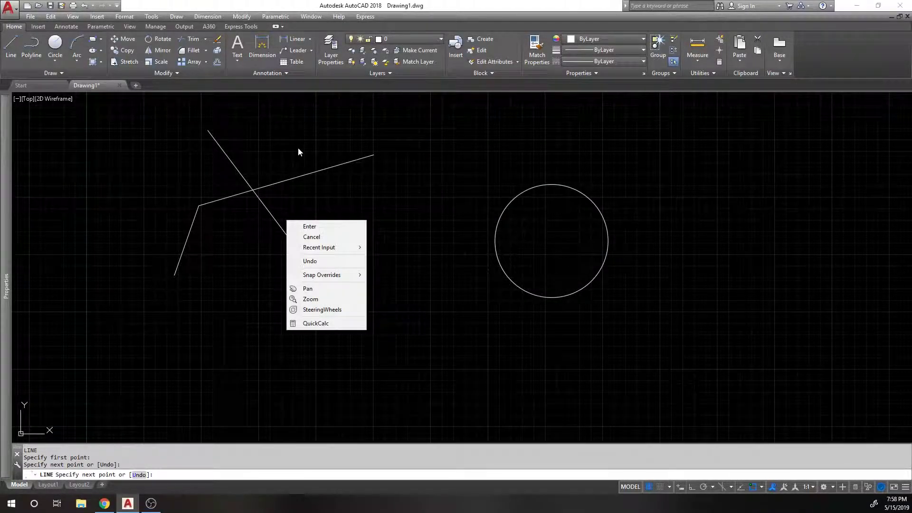
left_click(320, 226)
Step: Try to start a line at the intersection of the sloping line and the diagonal line crossing it
right_click(289, 183)
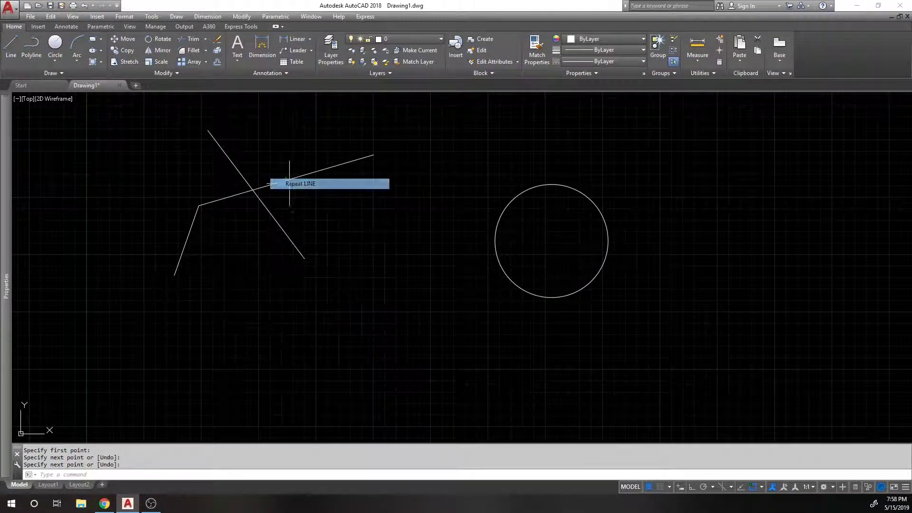
left_click(289, 183)
scroll(252, 190, "up", 5)
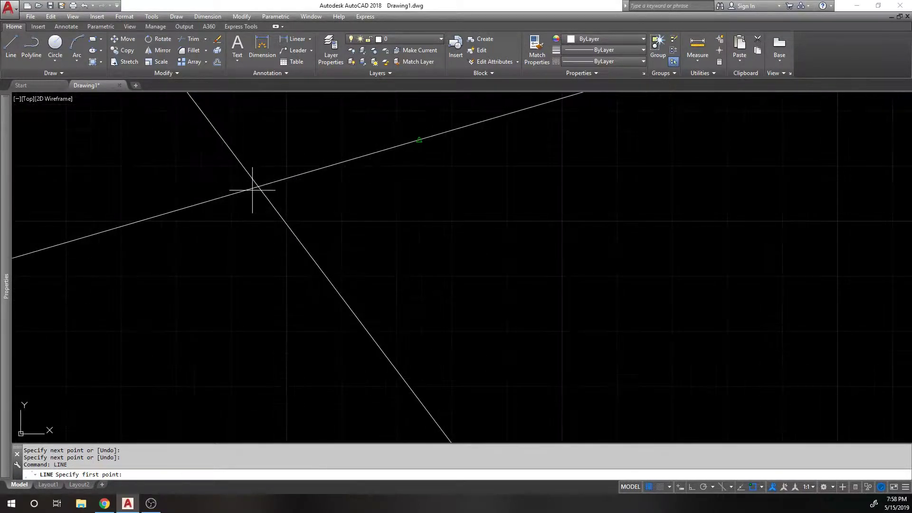
scroll(259, 185, "down", 5)
left_click(260, 185)
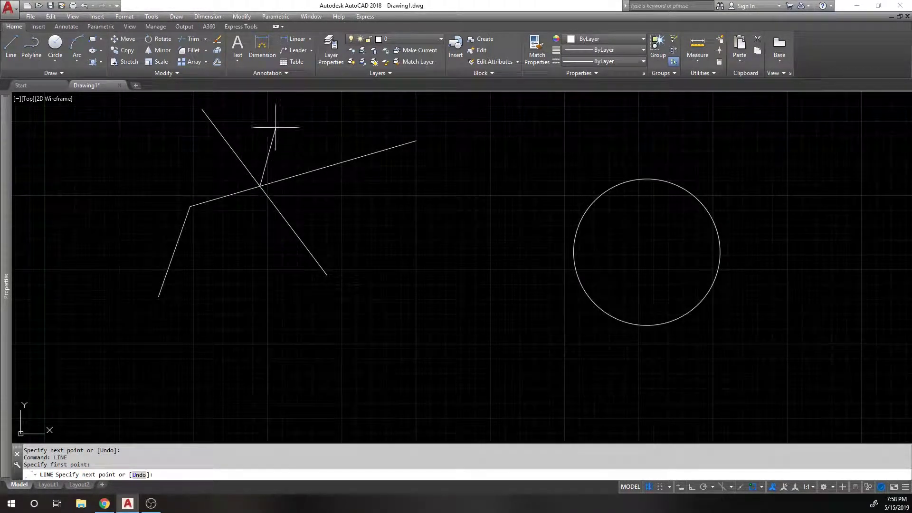
key("Escape")
Step: Draw a line from the space below the sloping line's upper end to the sloping line, snapping perpendicular to it
right_click(389, 218)
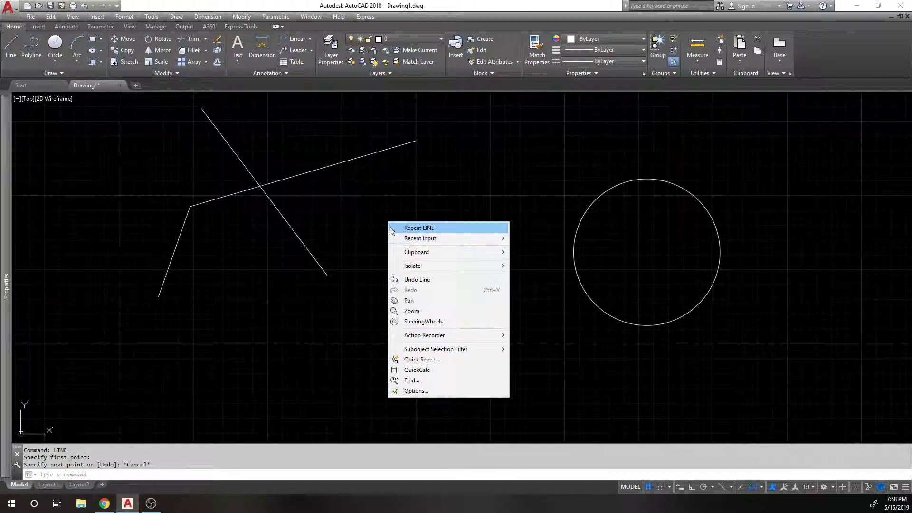
left_click(399, 225)
left_click(393, 233)
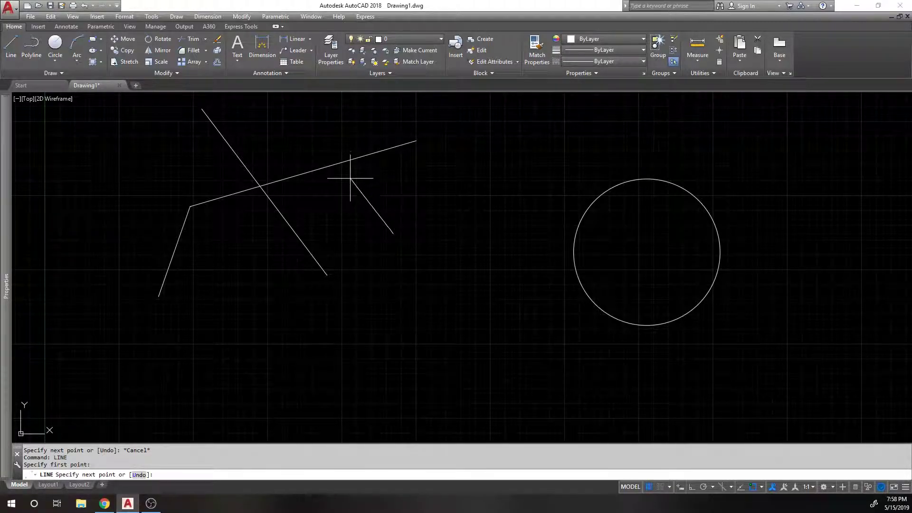
left_click(342, 156)
right_click(326, 125)
left_click(349, 132)
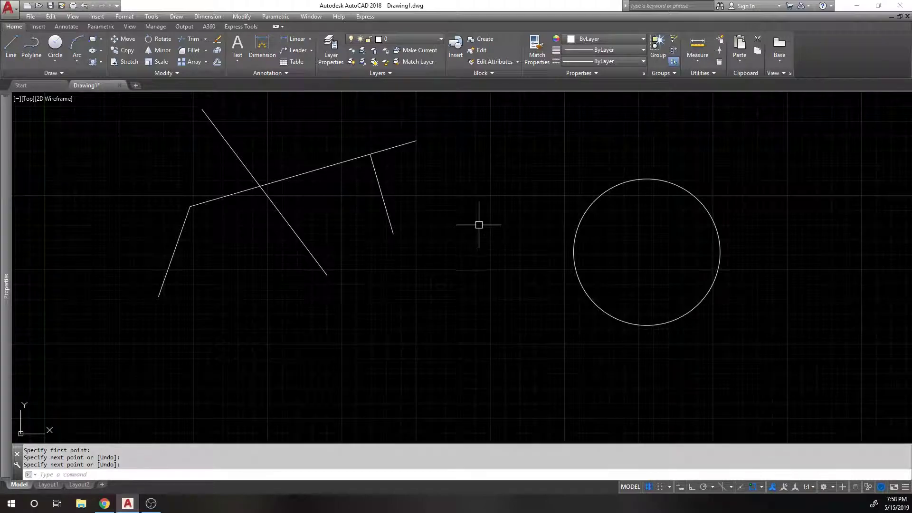
Step: Try to start a line at the circle's center
right_click(535, 224)
left_click(552, 231)
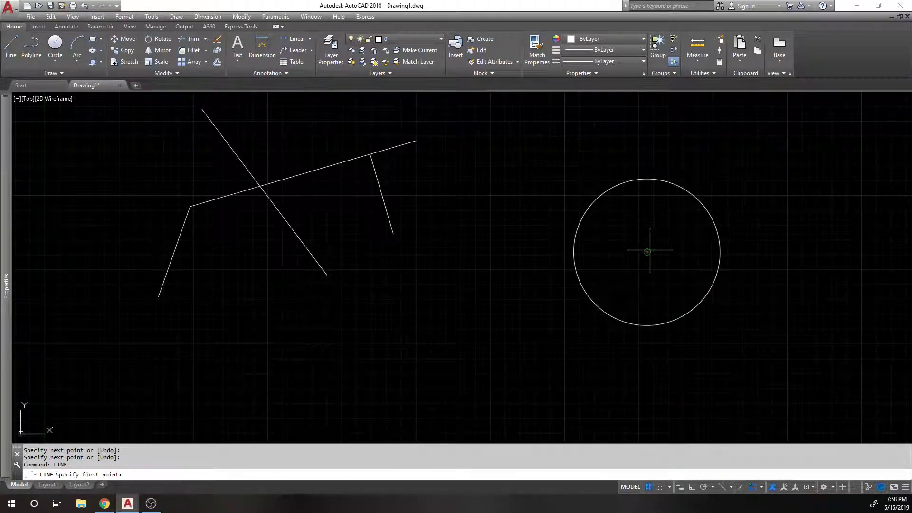
left_click(647, 251)
key("Escape")
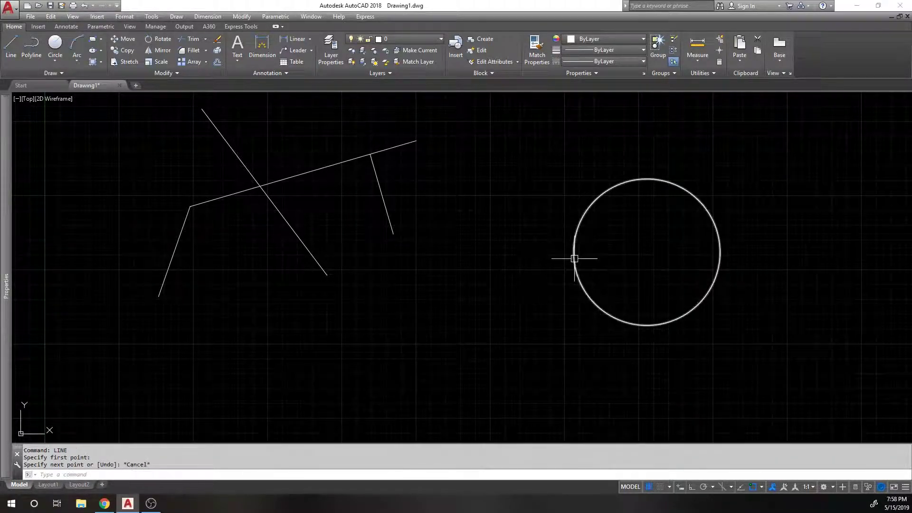
Step: Try to start a line at the left quadrant point of the circle
right_click(573, 258)
left_click(594, 265)
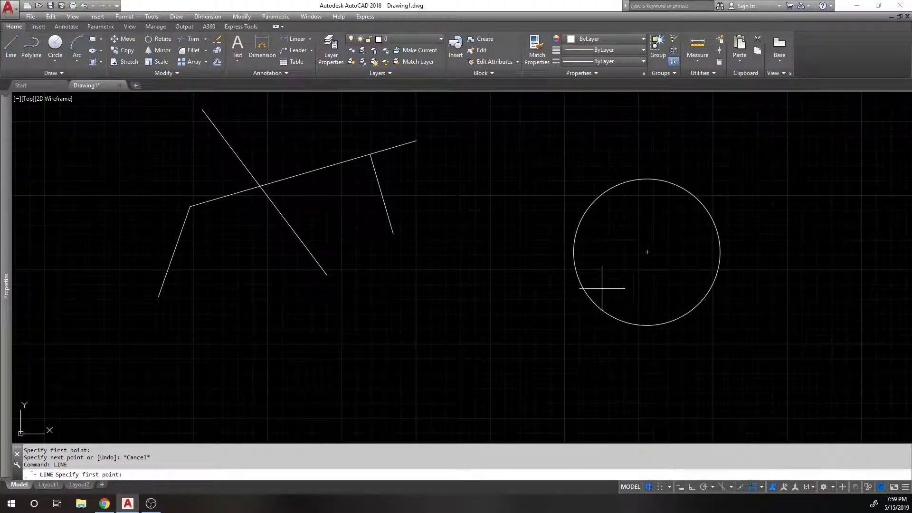
left_click(573, 251)
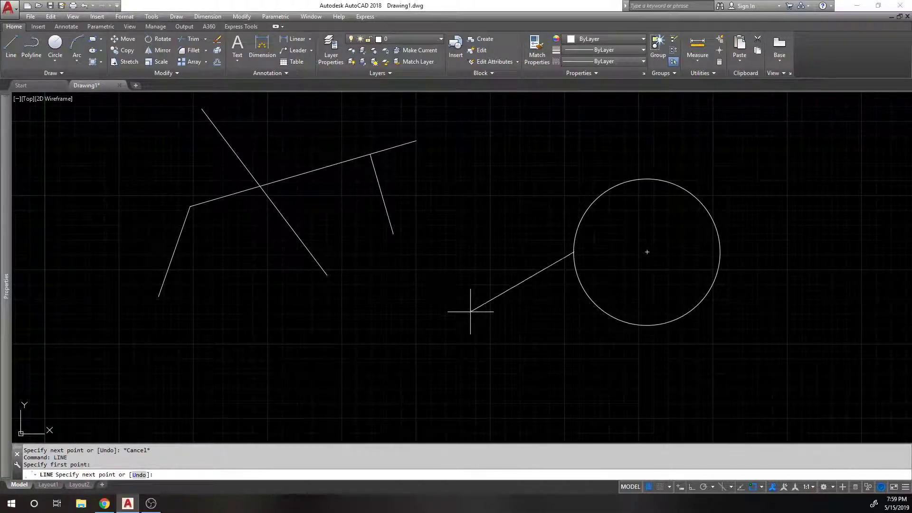
key("Escape")
Step: Draw a line from the empty space left of the circle to the circle's upper-left side, snapping tangent to it
right_click(536, 259)
left_click(551, 262)
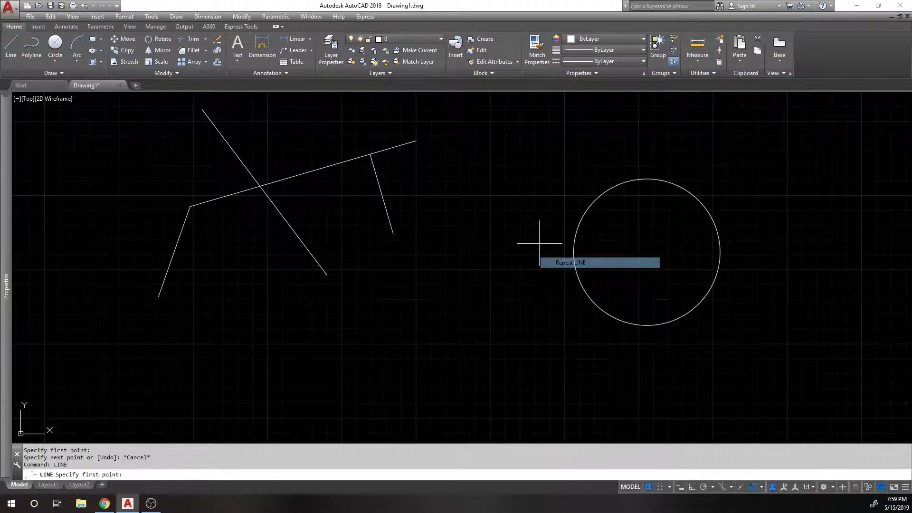
left_click(498, 274)
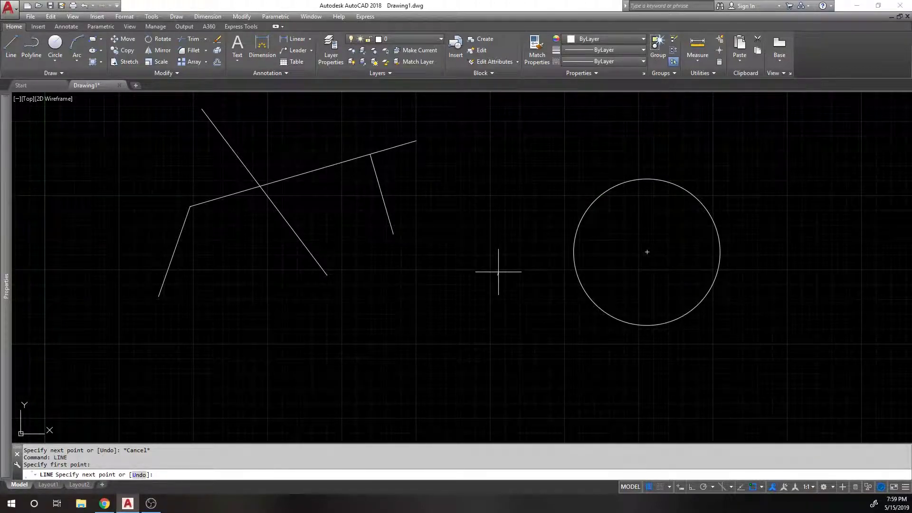
left_click(602, 191)
right_click(615, 192)
left_click(622, 194)
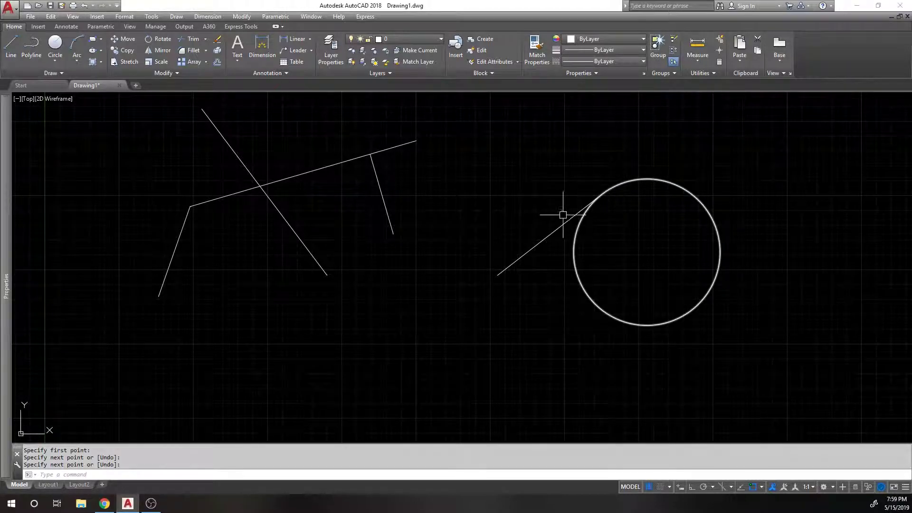
Step: Disable the Tangent object snap mode, enable Insertion, and apply the drafting settings
scroll(460, 251, "down", 1)
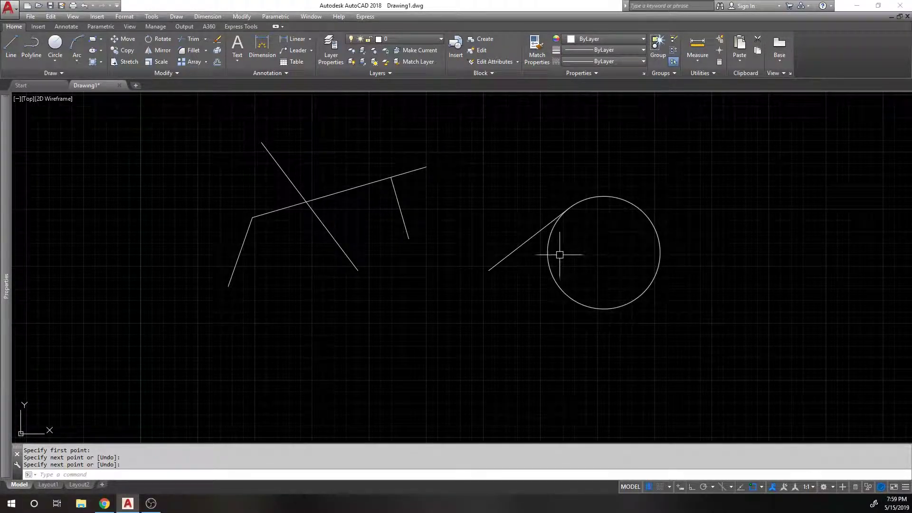
type("osnap")
key("Return")
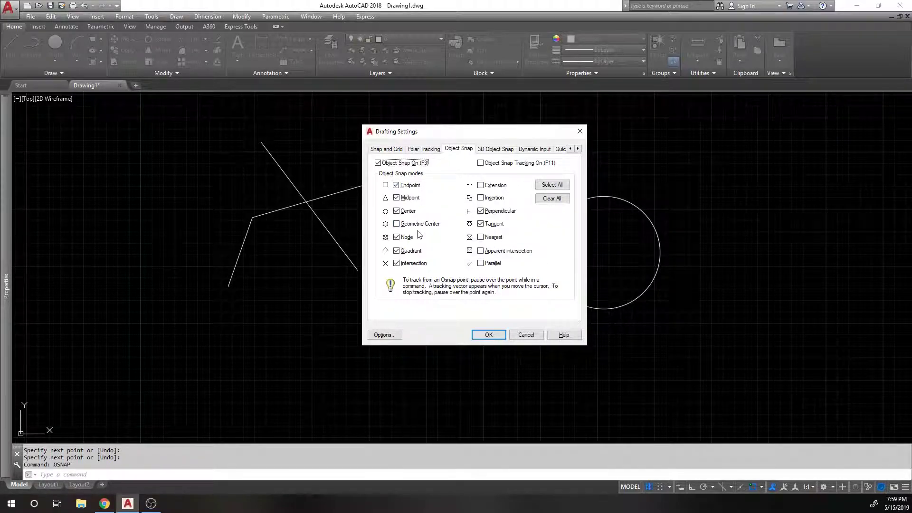
left_click(490, 225)
left_click(499, 201)
left_click(497, 335)
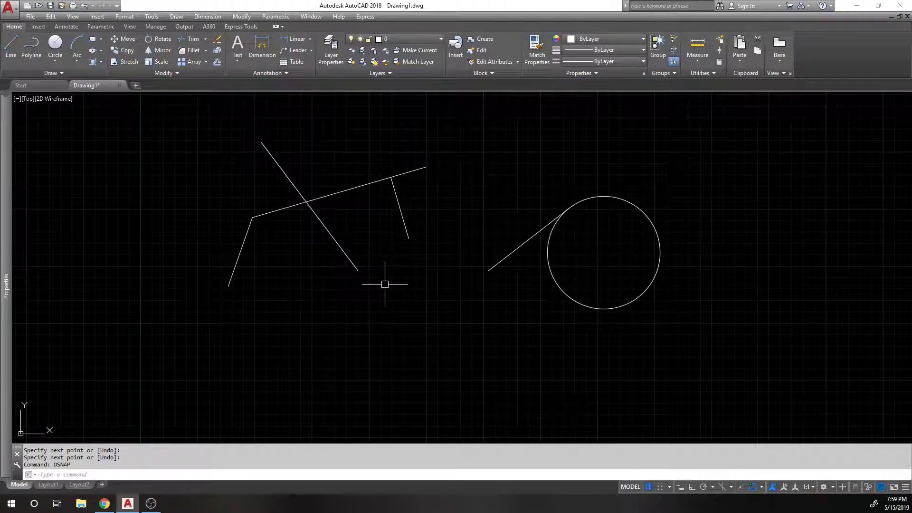
Step: Set the OSMODE system variable to 0 and check the running modes in the object snap settings
type("ODE")
key("Return")
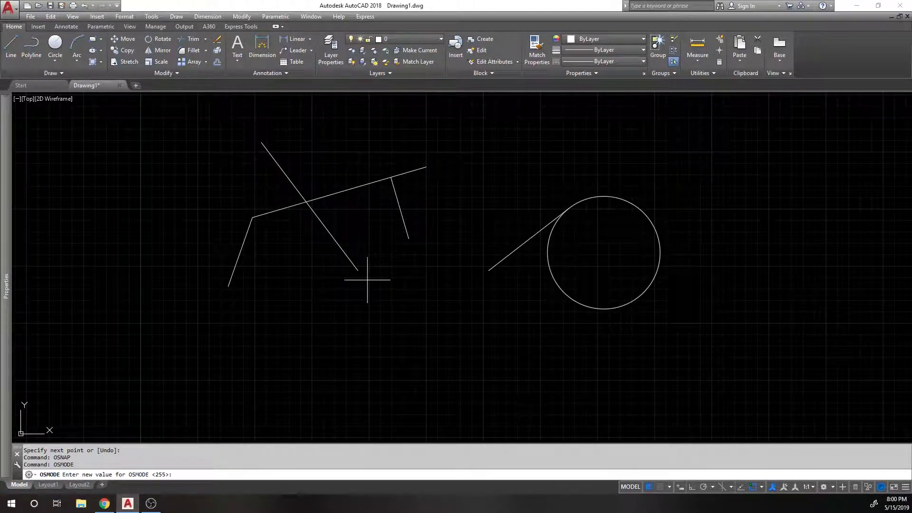
key("Return")
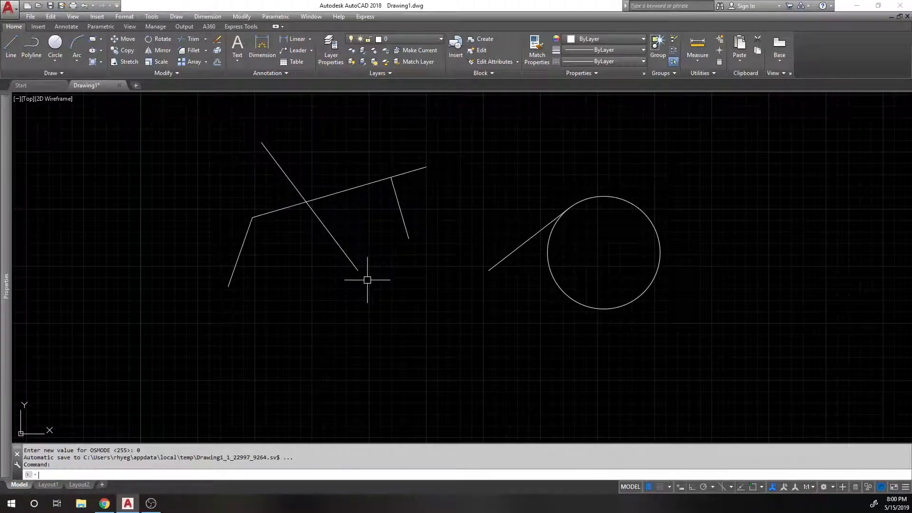
type("os")
key("Return")
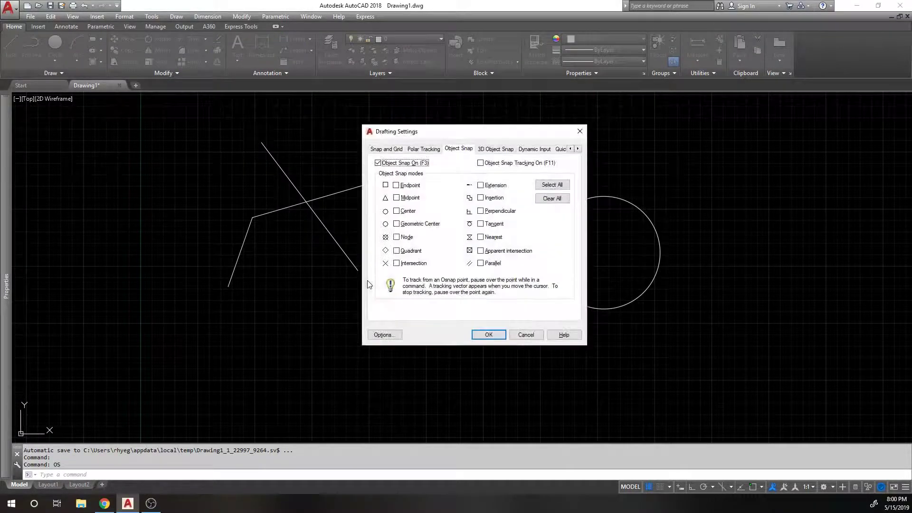
left_click(500, 335)
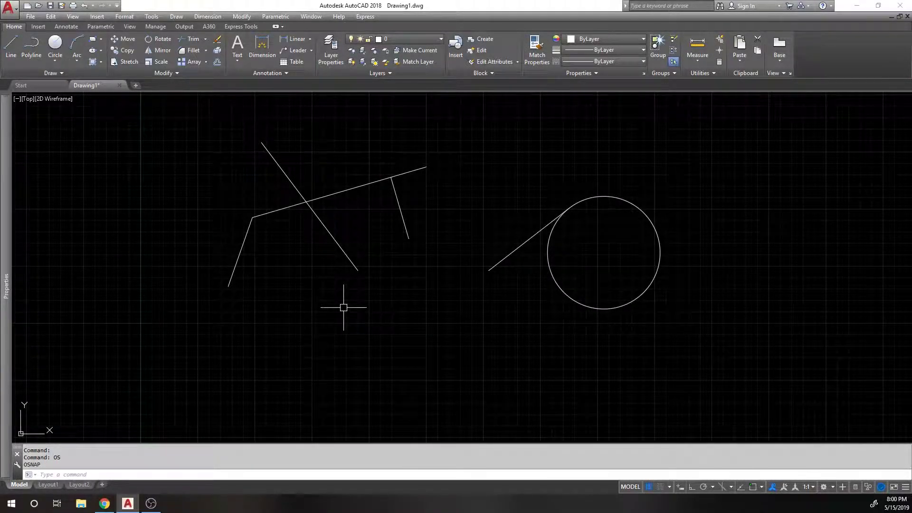
Step: Set the OSMODE system variable to 247 and review which object snap modes it selects
type("osmode")
key("Return")
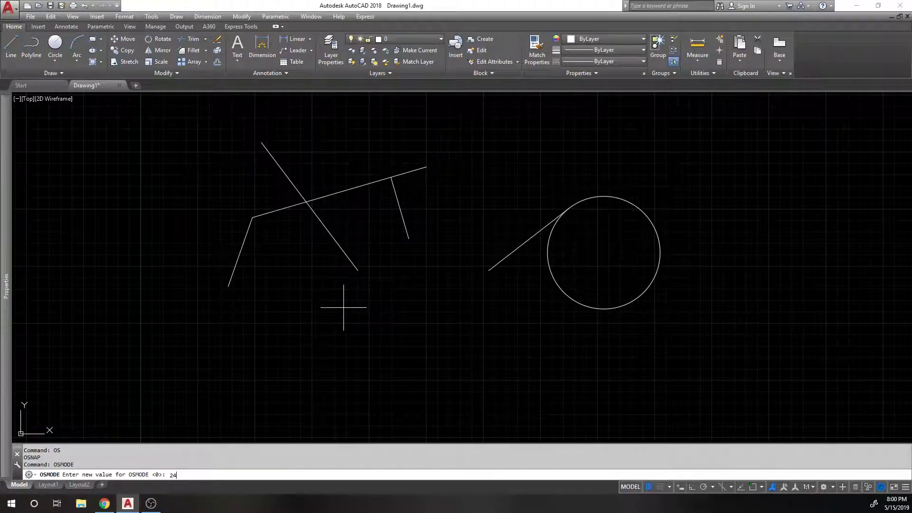
key("Return")
type("osnap")
key("Return")
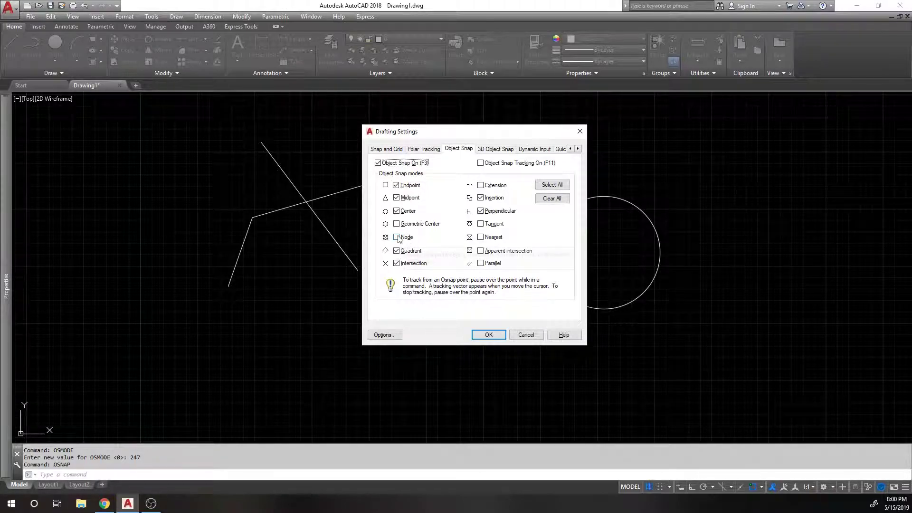
left_click(489, 335)
Step: Place a single point in the empty space below the lower end of the crossing diagonal line
middle_click_drag(361, 325, 388, 296)
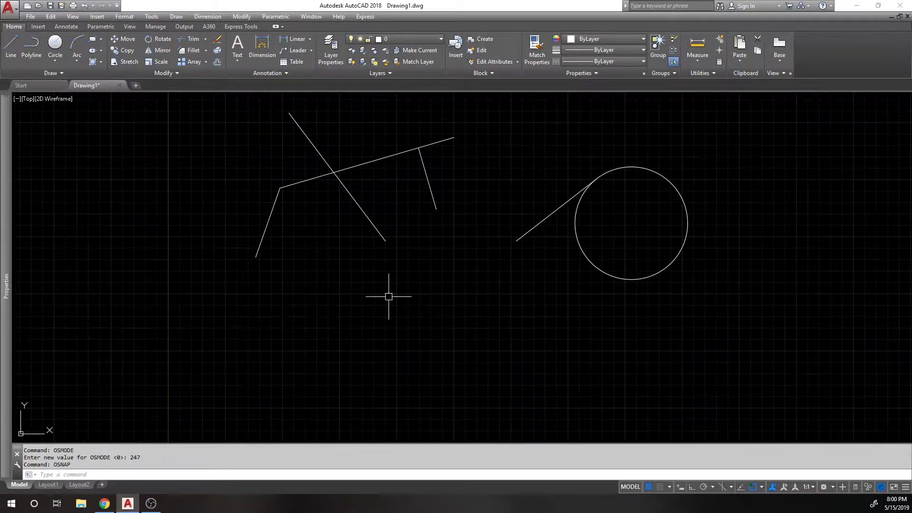
type("point")
key("Return")
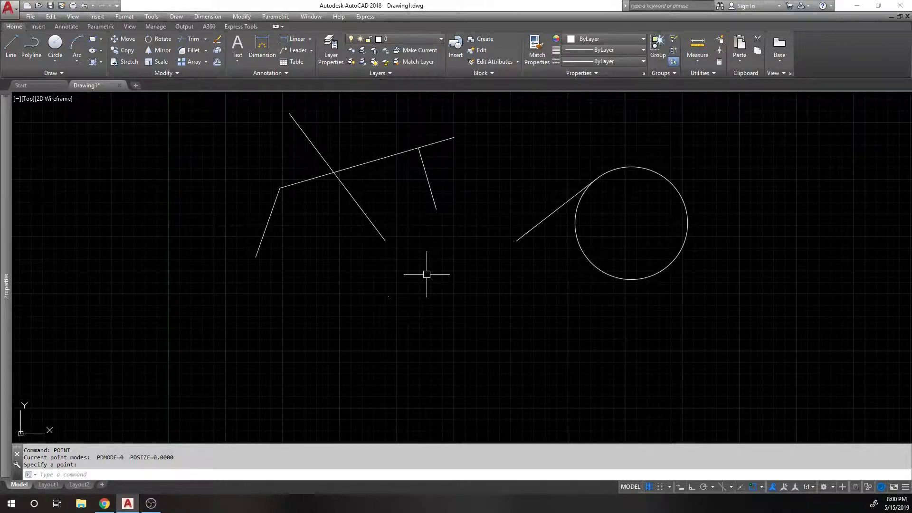
left_click(426, 274)
Step: Try to start a line at the placed point with a one-time Node snap override
type("l")
key("Return")
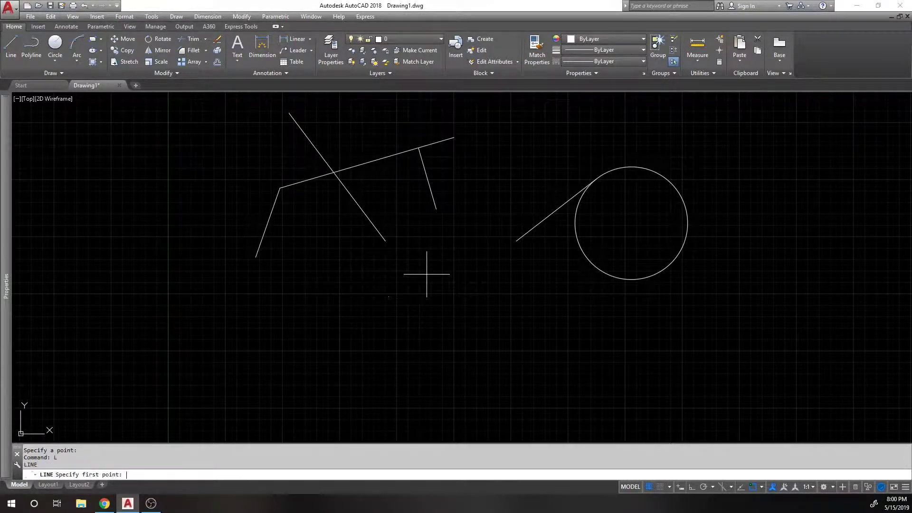
type("node")
key("Return")
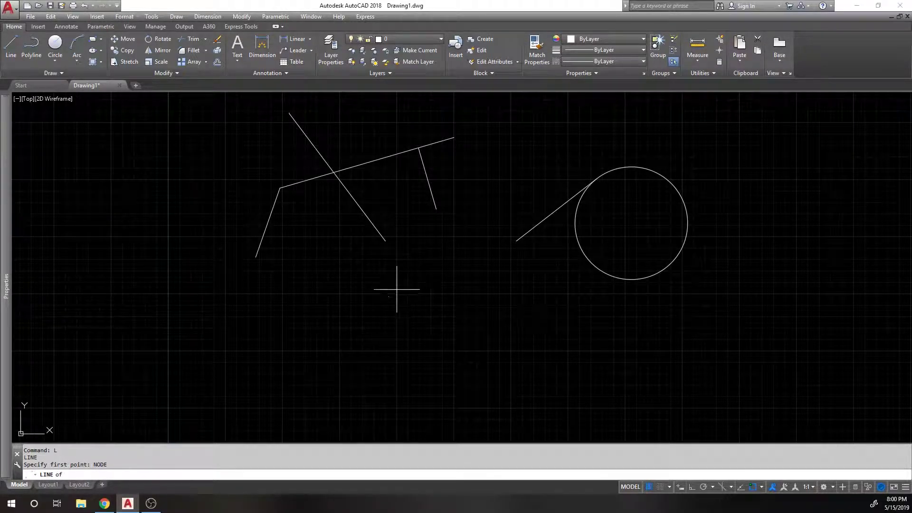
left_click(388, 296)
key("Escape")
key("Escape")
Step: Erase the point below the lower end of the crossing diagonal line
left_click(387, 300)
right_click(373, 307)
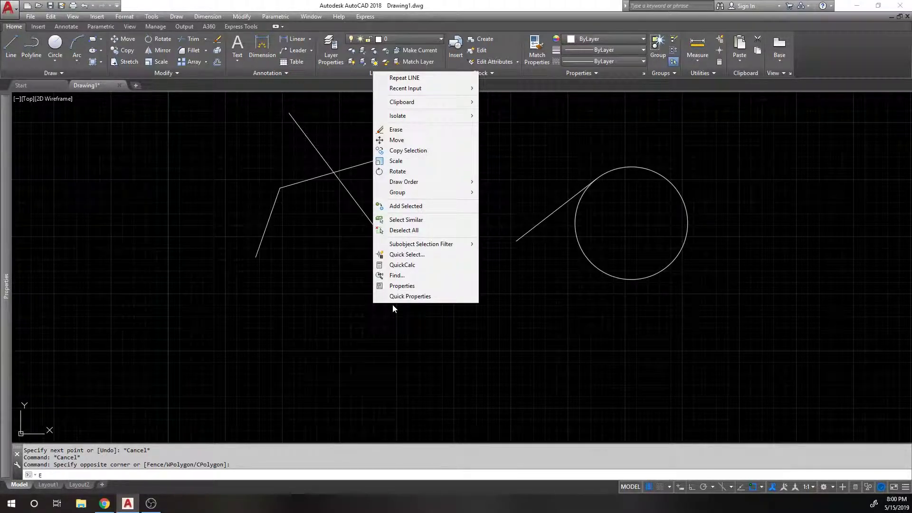
left_click(391, 307)
type("E")
key("Return")
right_click(409, 306)
left_click(391, 307)
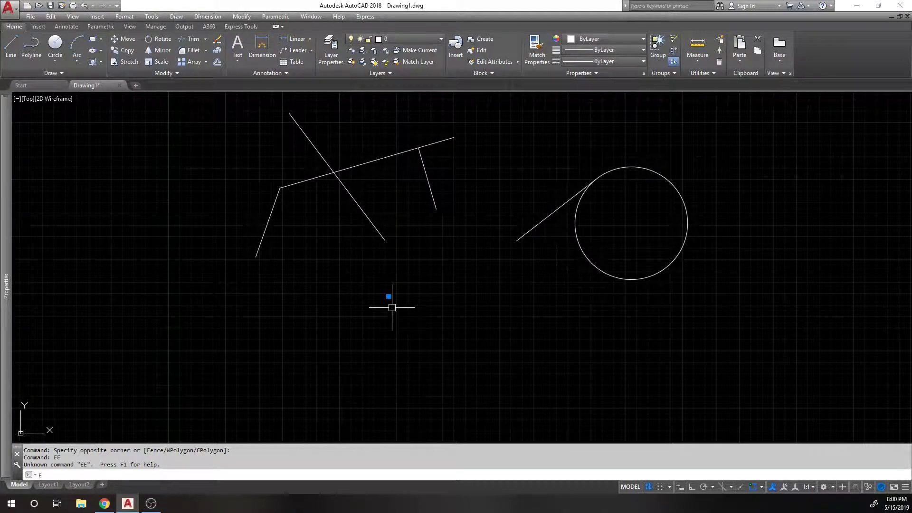
key("Escape")
left_click(341, 259)
key("Delete")
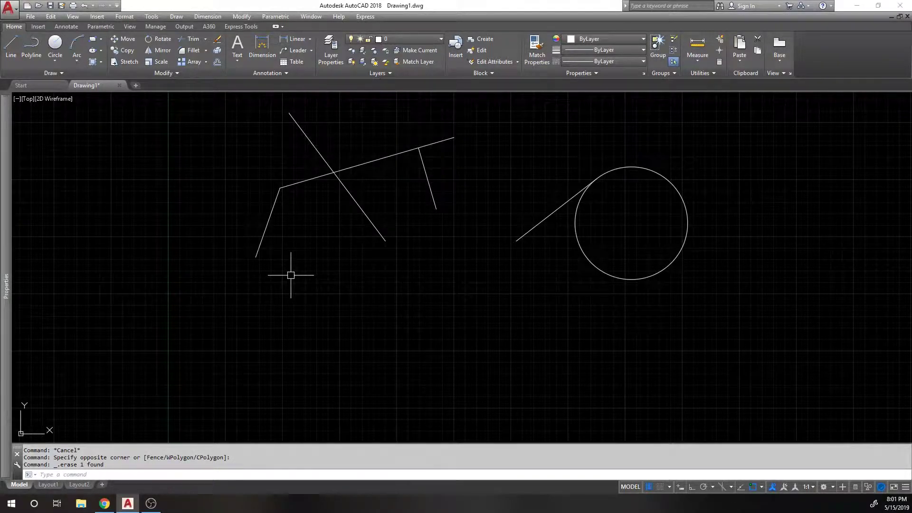
type("oSMODE")
key("Return")
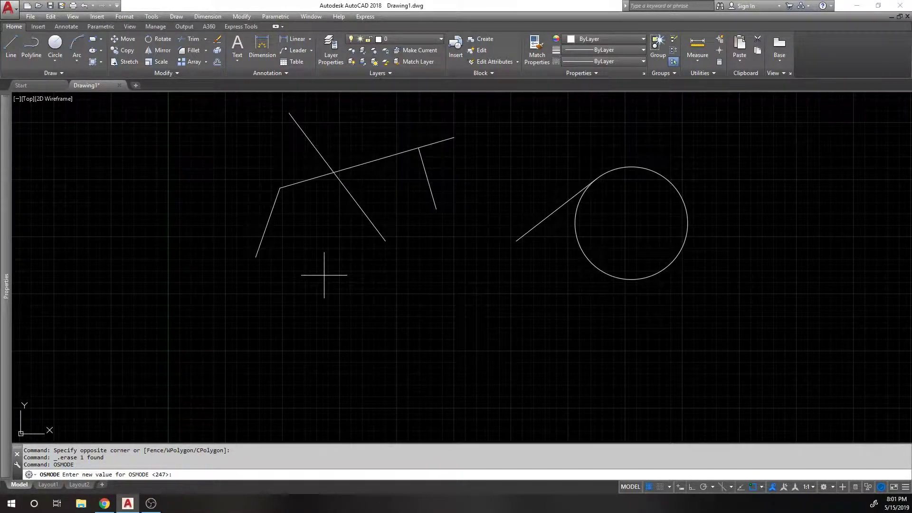
key("Escape")
Step: Disable the Quadrant and Perpendicular object snap modes, enable Extension and Nearest, and apply the drafting settings
type("OSNA")
key("BackSpace")
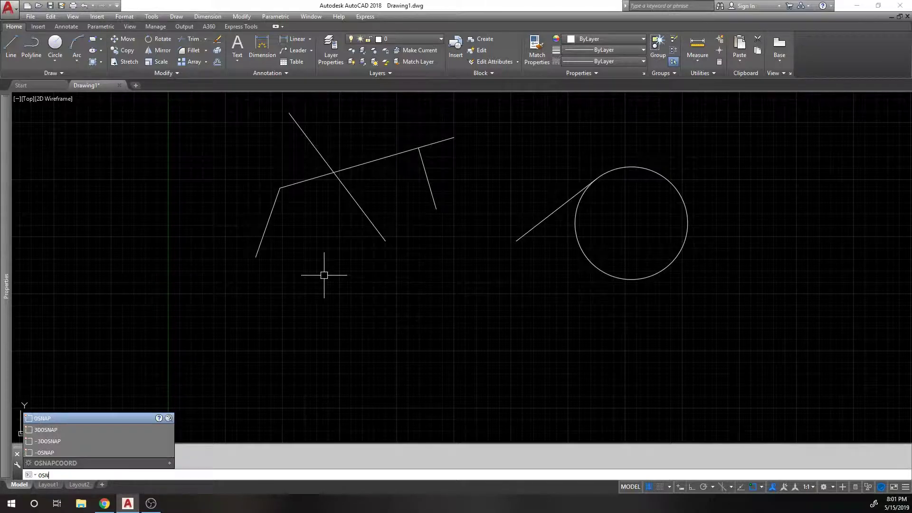
key("Return")
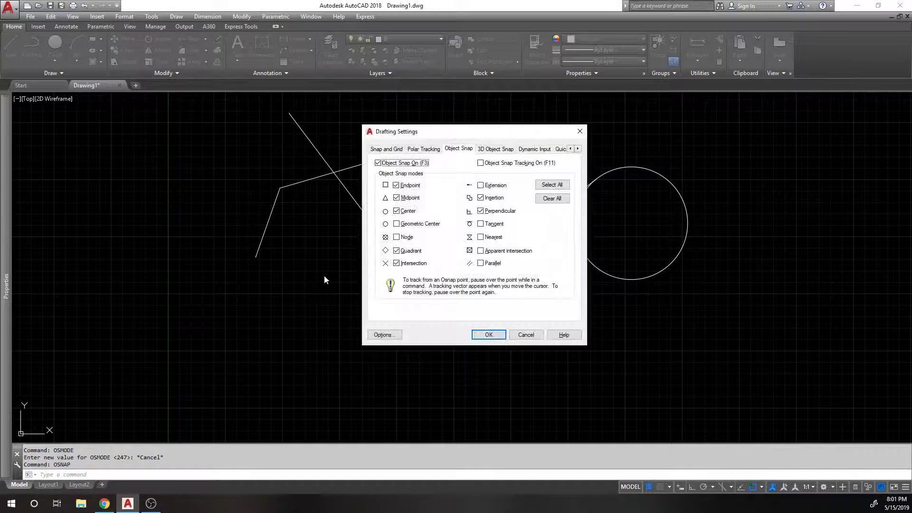
left_click(409, 251)
left_click(504, 186)
left_click(496, 215)
left_click(494, 238)
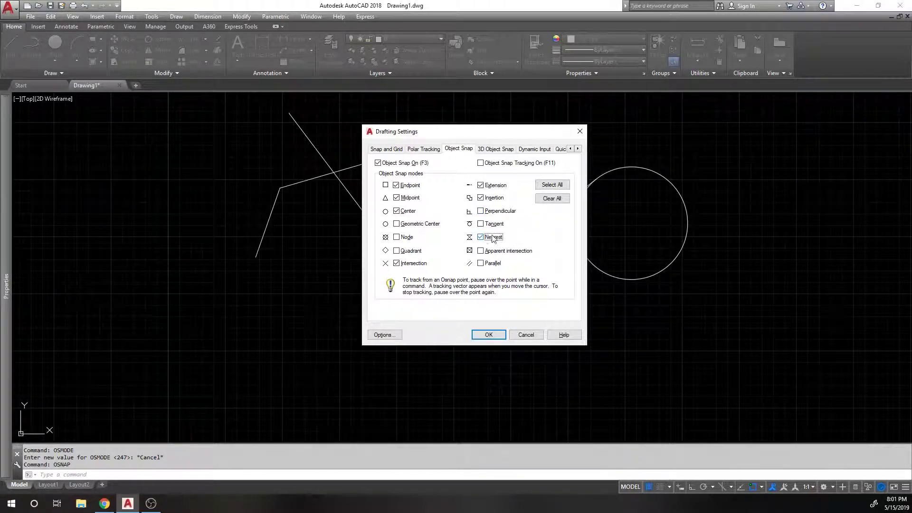
left_click(489, 334)
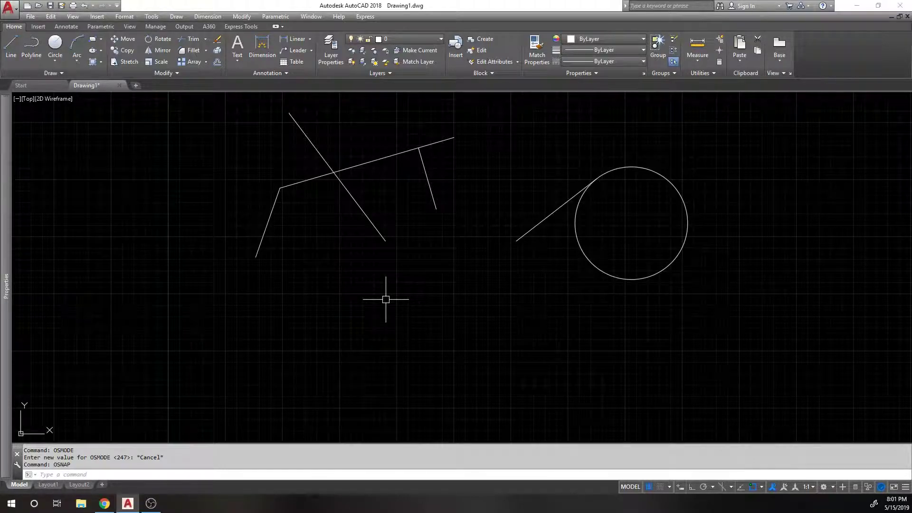
Step: Set OSMODE back to 247 and check the selected modes in the object snap settings, leaving them as they are
type("OSMODE")
key("Return")
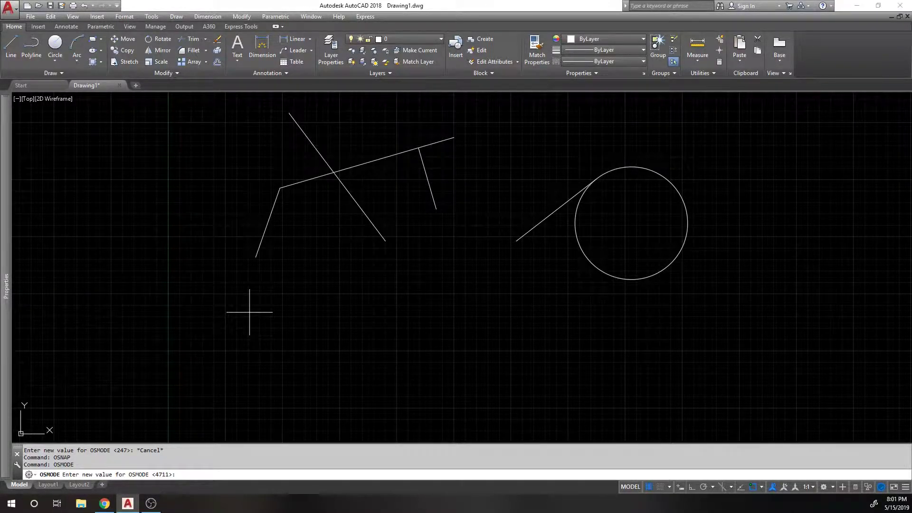
key("Return")
key("Return")
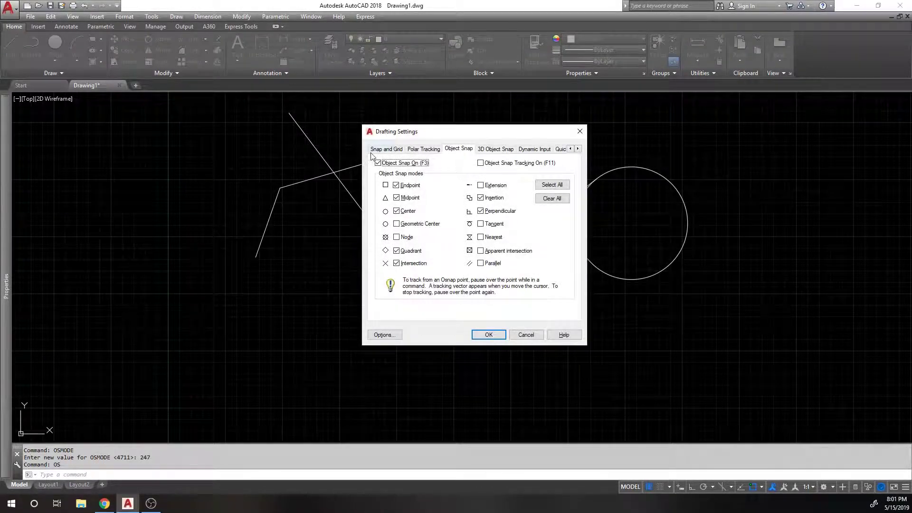
left_click(527, 335)
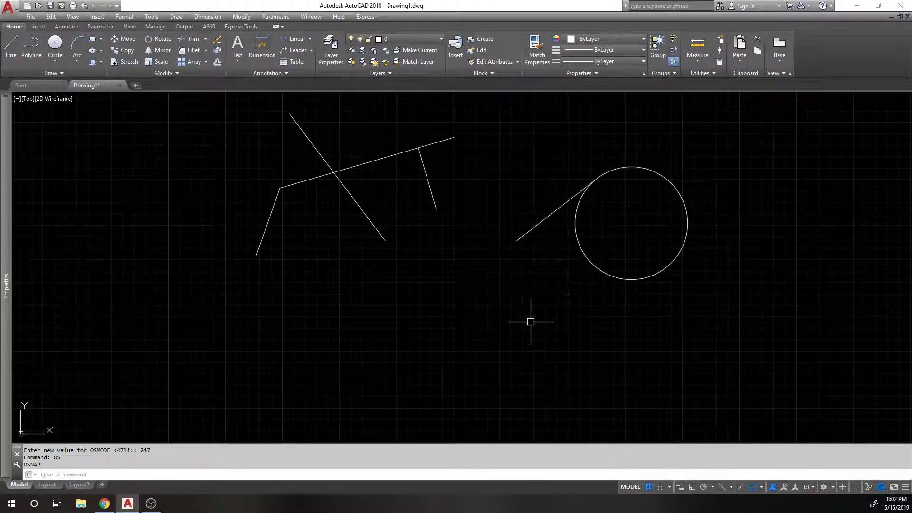
Step: Set the 2D AutoSnap marker color for 2D model space to Red and accept the drafting options
type("OP")
key("Return")
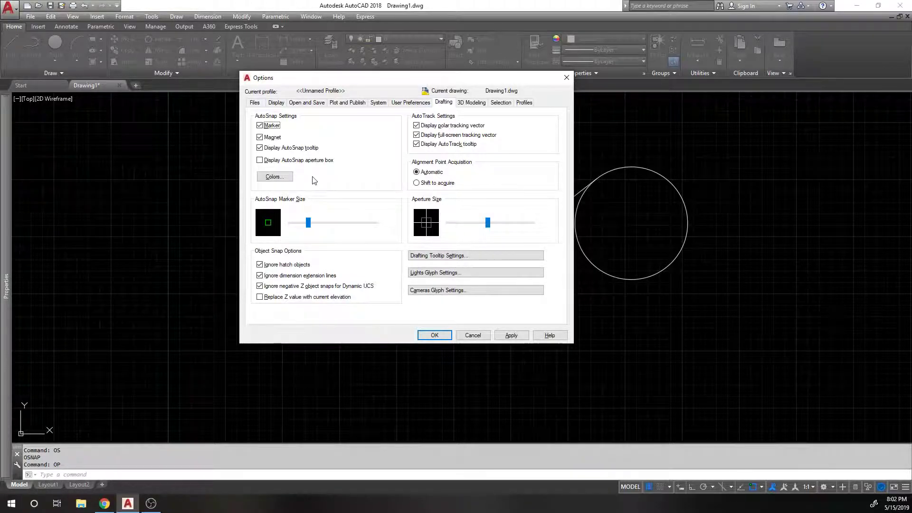
left_click(287, 176)
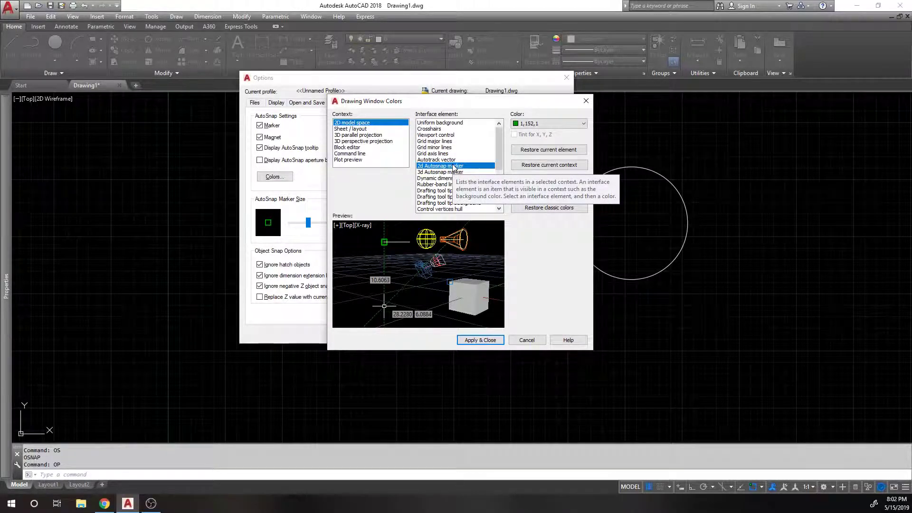
left_click(550, 124)
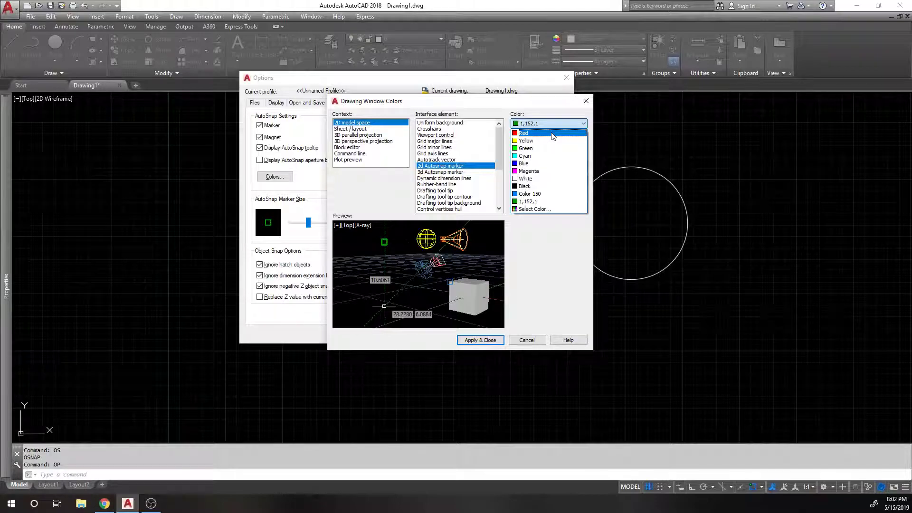
left_click(551, 133)
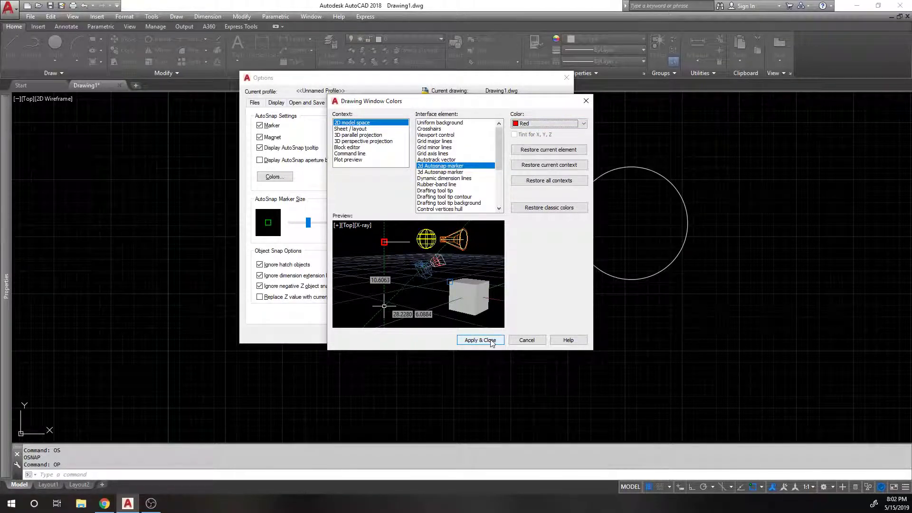
left_click(493, 340)
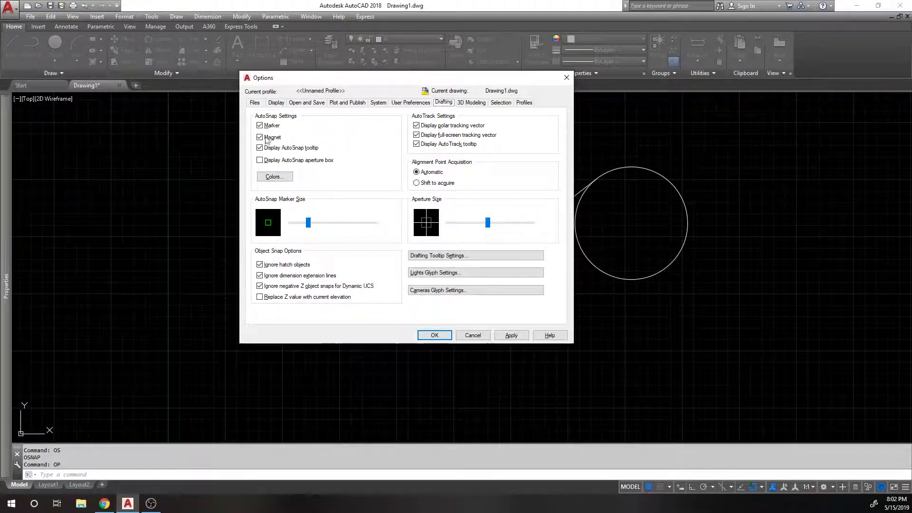
left_click(284, 177)
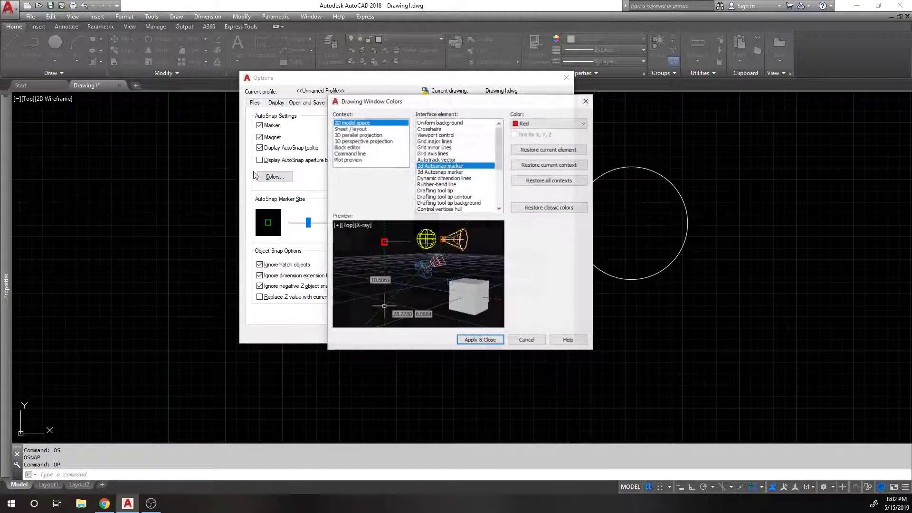
left_click(480, 340)
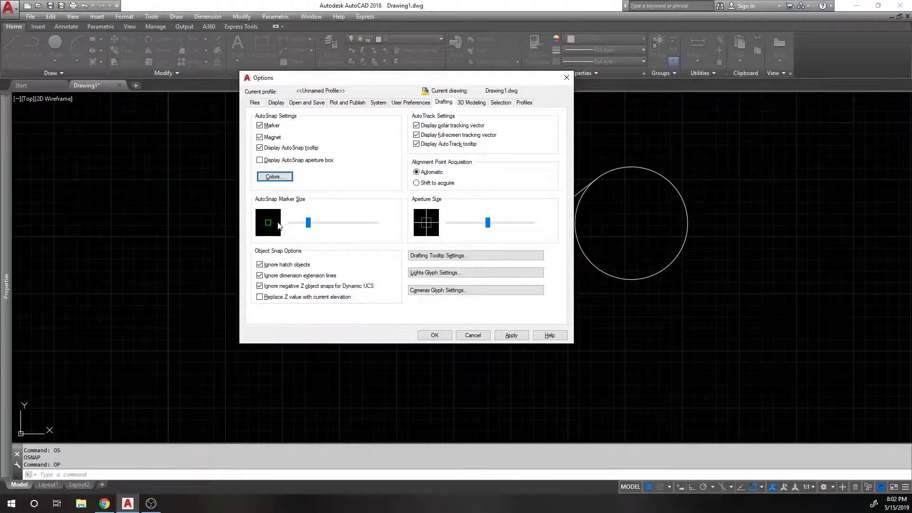
left_click(434, 335)
Step: Start a line to preview the recolored snap marker on the existing lines, and cancel it
type("L")
key("Return")
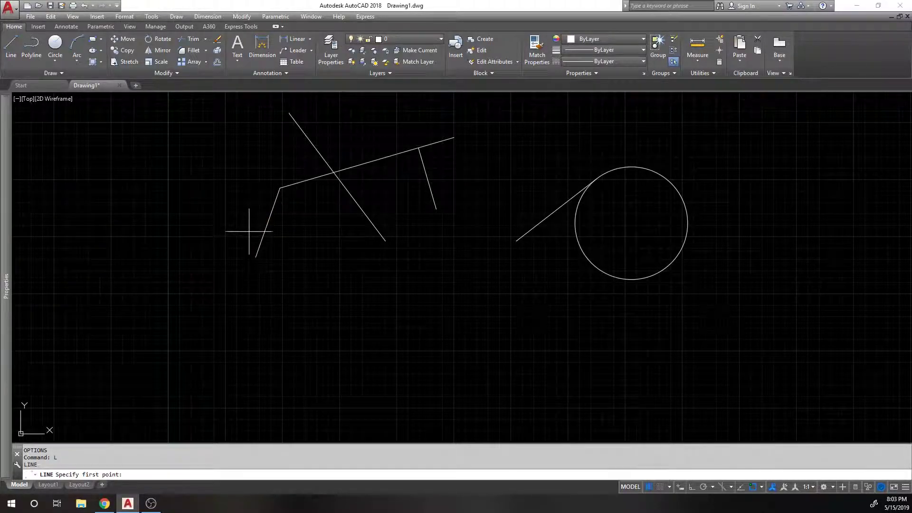
key("Escape")
Step: Look over the aperture size in the drafting options and query the APERTURE variable without entering a value
type("OP")
key("Return")
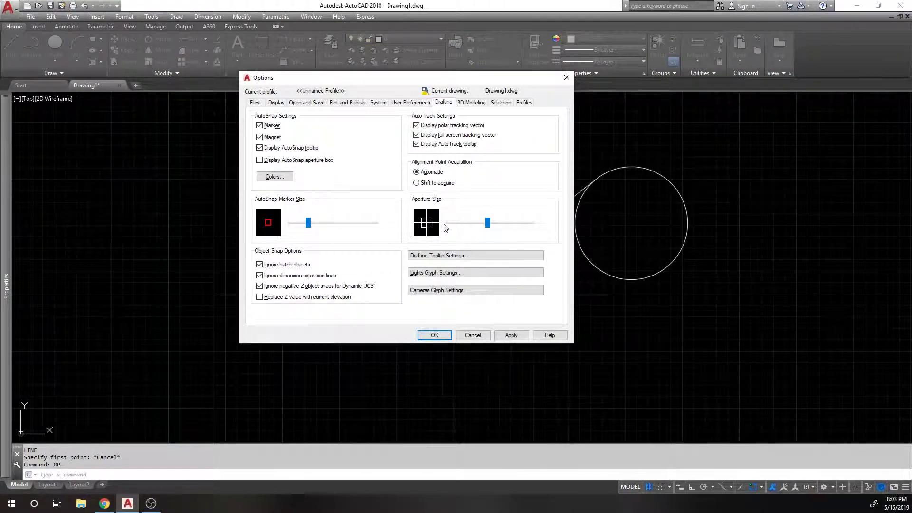
left_click(435, 335)
type("APERTURE")
key("Return")
key("Escape")
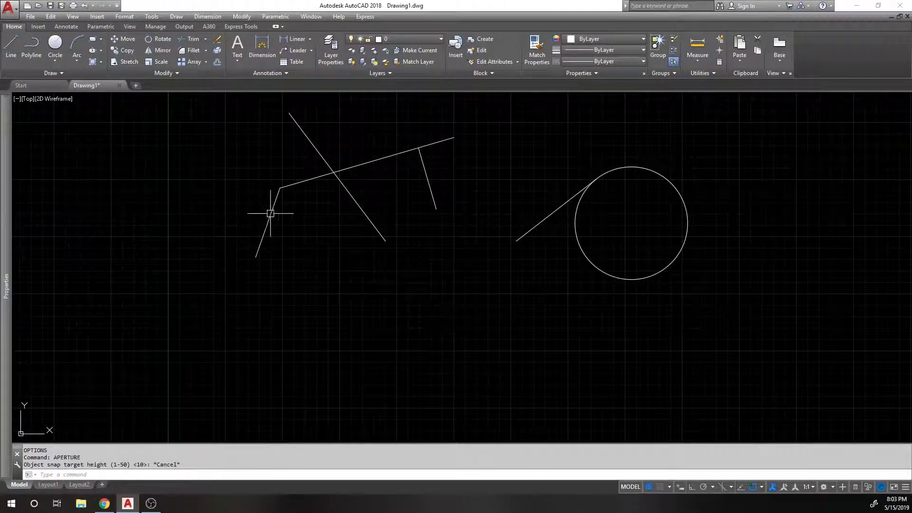
Step: Turn on the AutoSnap aperture box display and preview it with a line at the short slanted line's lower endpoint
type("OP")
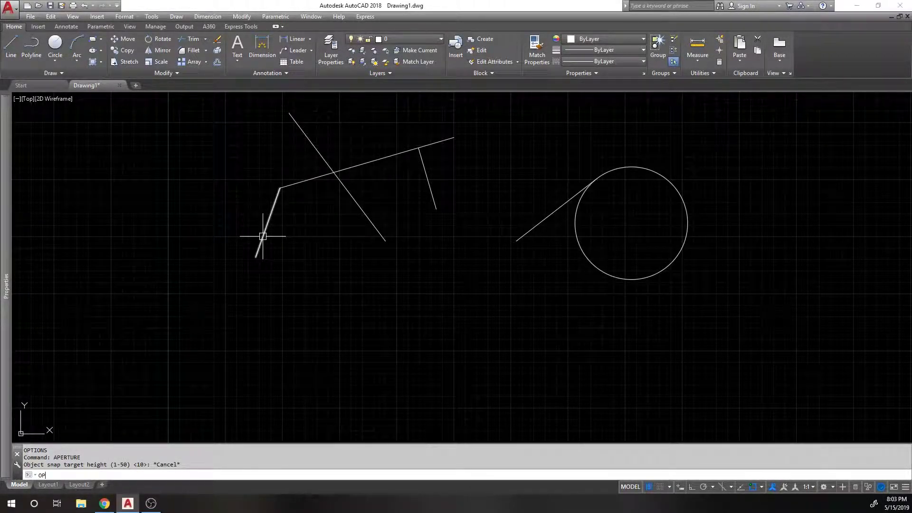
key("Return")
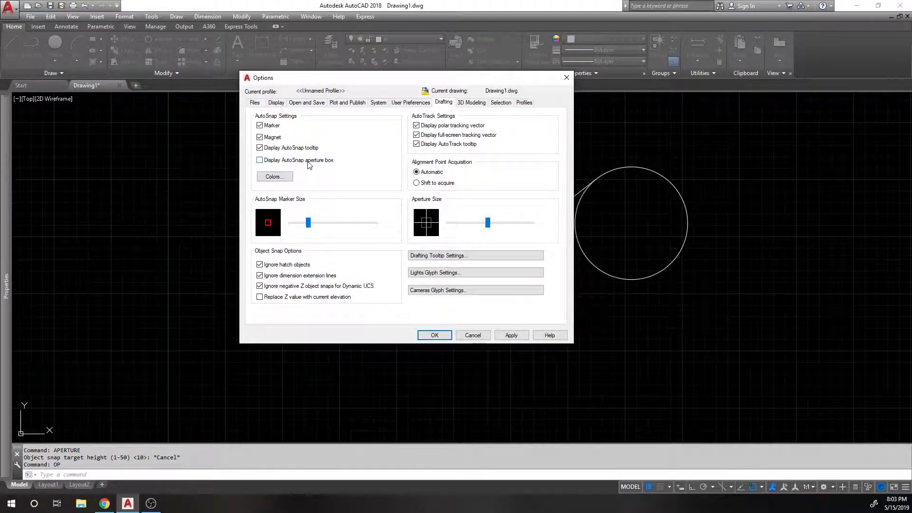
left_click(434, 335)
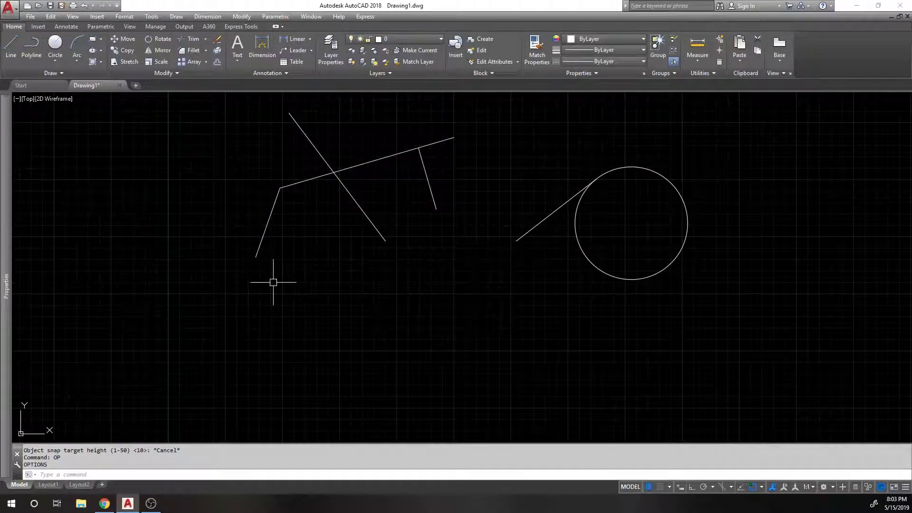
type("l")
key("Return")
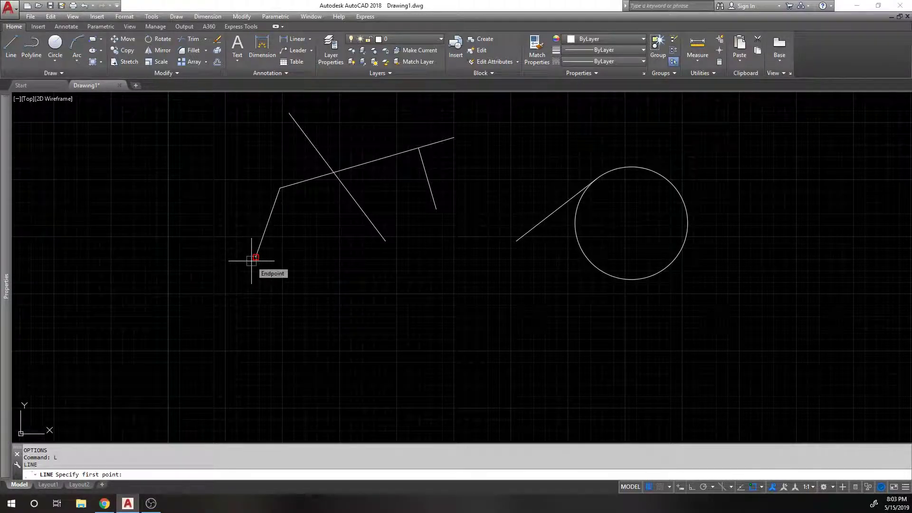
key("Escape")
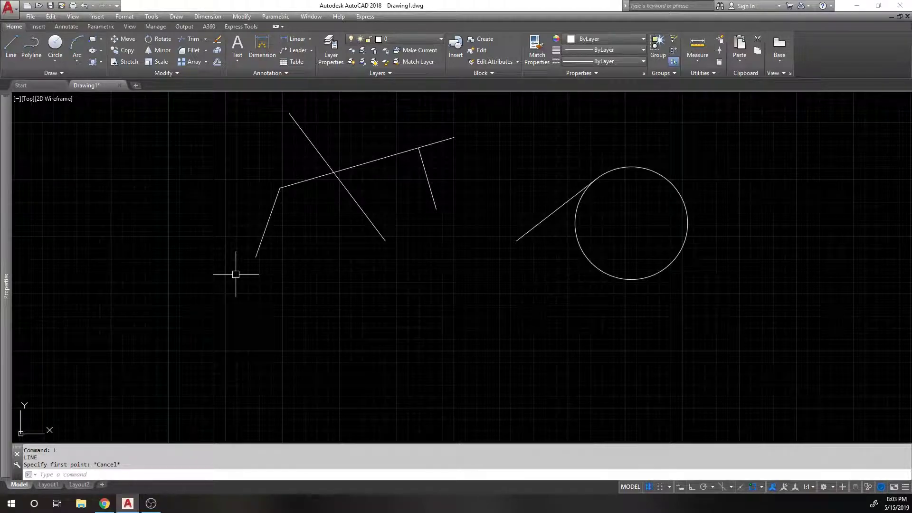
Step: Set APERTURE to 20 and preview the target box with a line near the corner of the two connected lines
type("APERTURE")
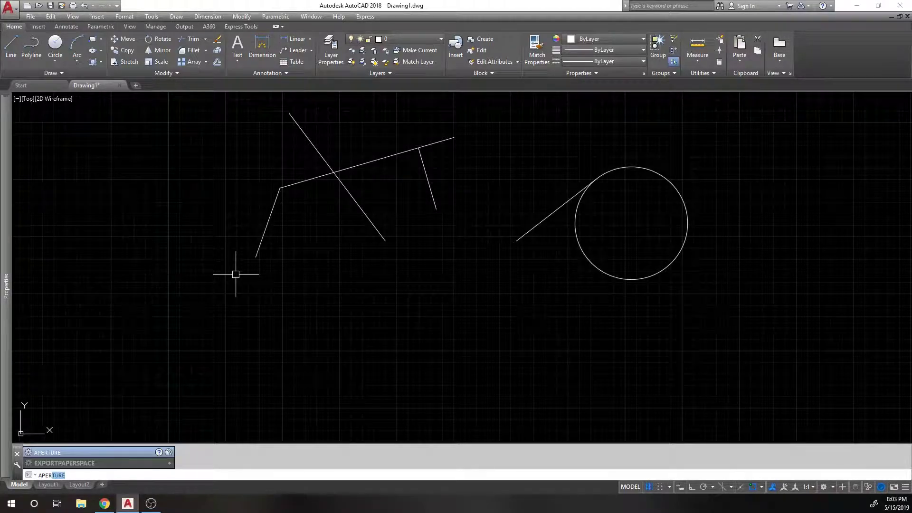
key("Return")
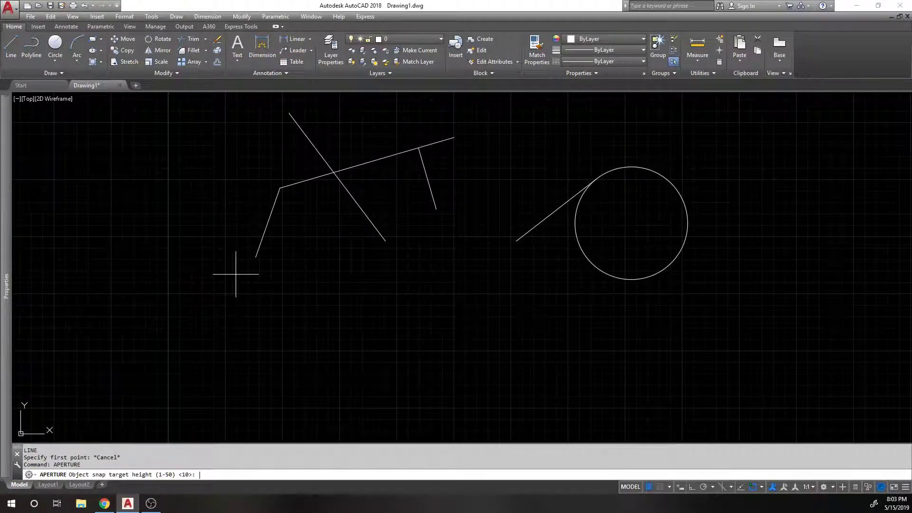
key("Return")
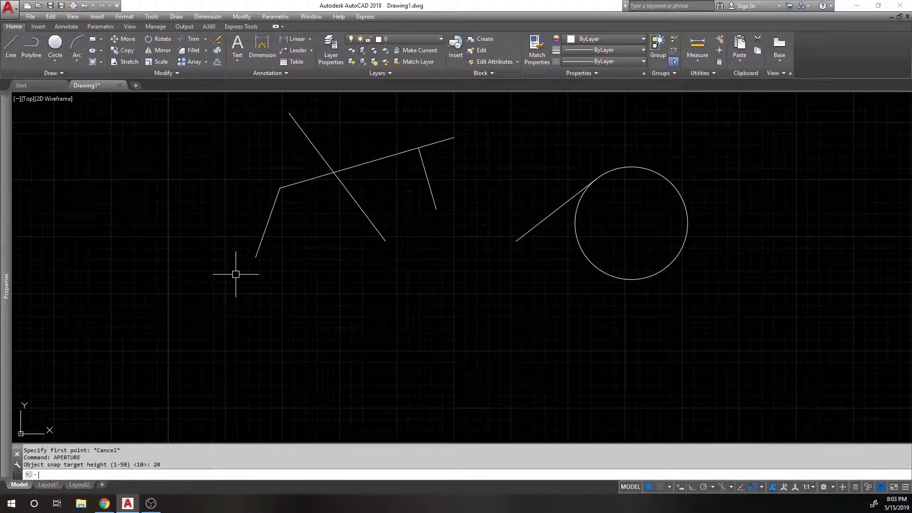
type("L")
key("Return")
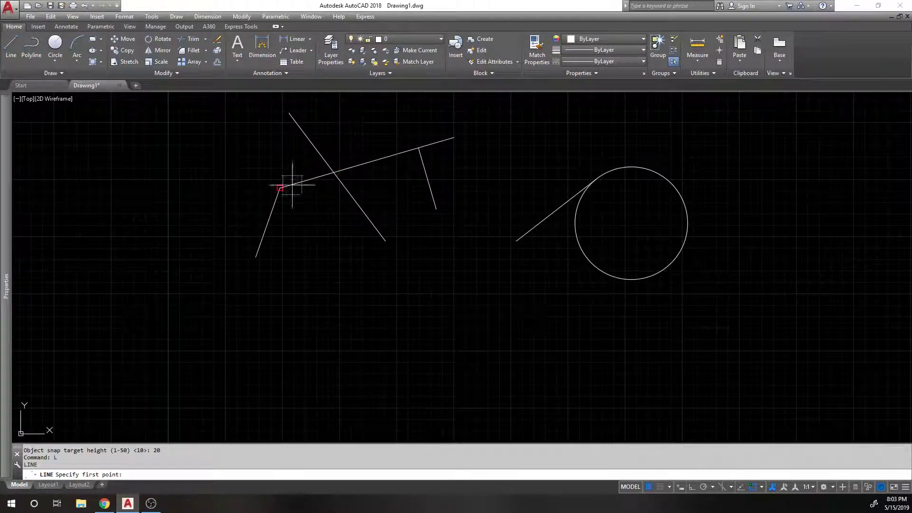
key("Escape")
Step: Turn off the AutoSnap aperture box display and test snapping to the corner of the two connected lines
type("op")
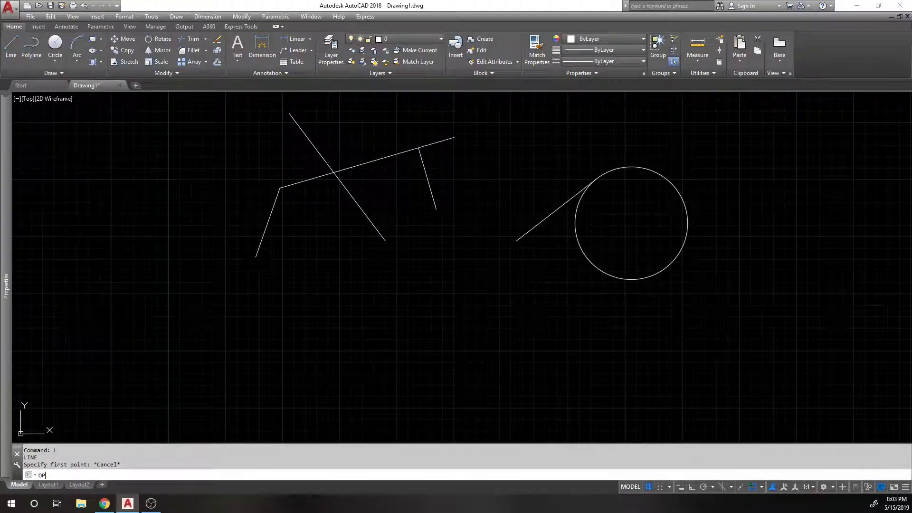
key("Return")
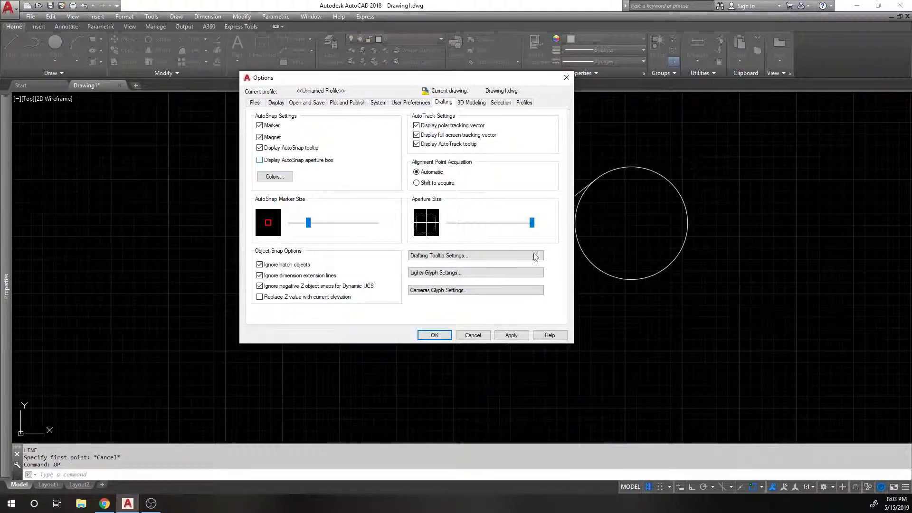
left_click(434, 335)
type("l")
key("Return")
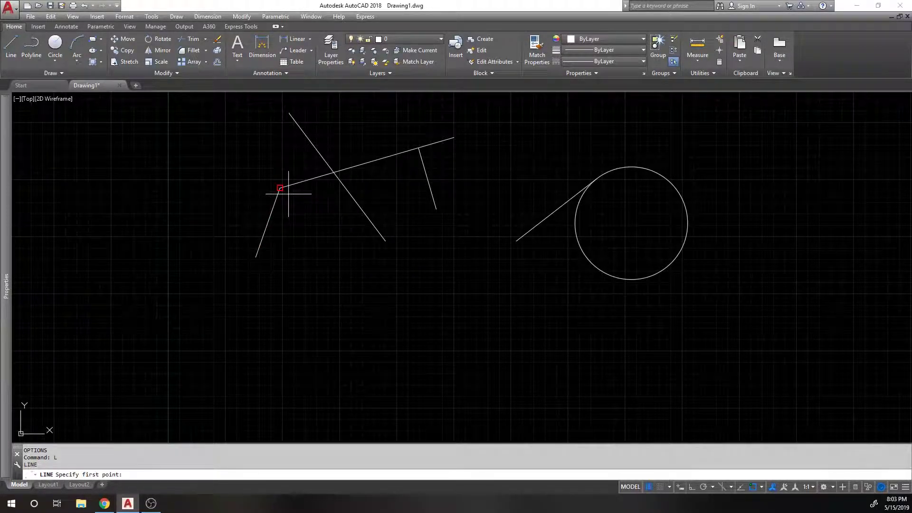
key("Escape")
Step: Set APERTURE to 3 and test how close a new line must come to the existing endpoints to snap
type("APERTURE")
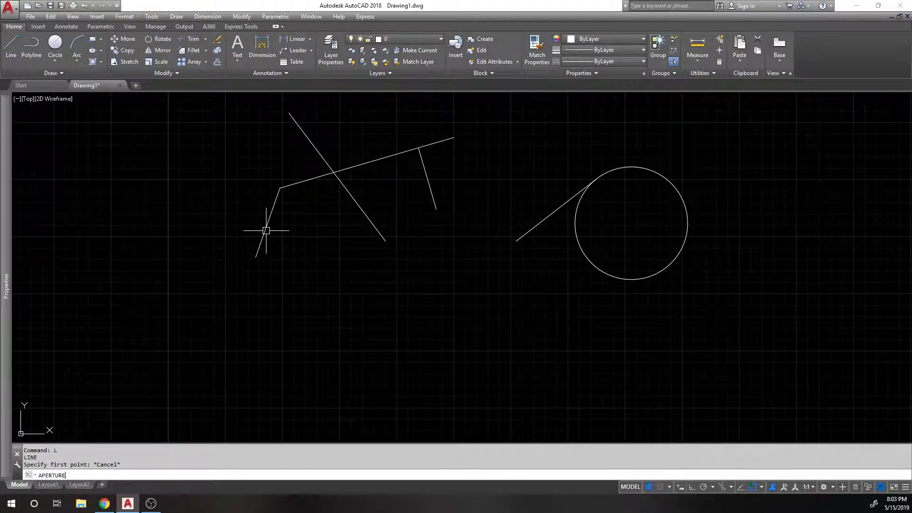
key("Return")
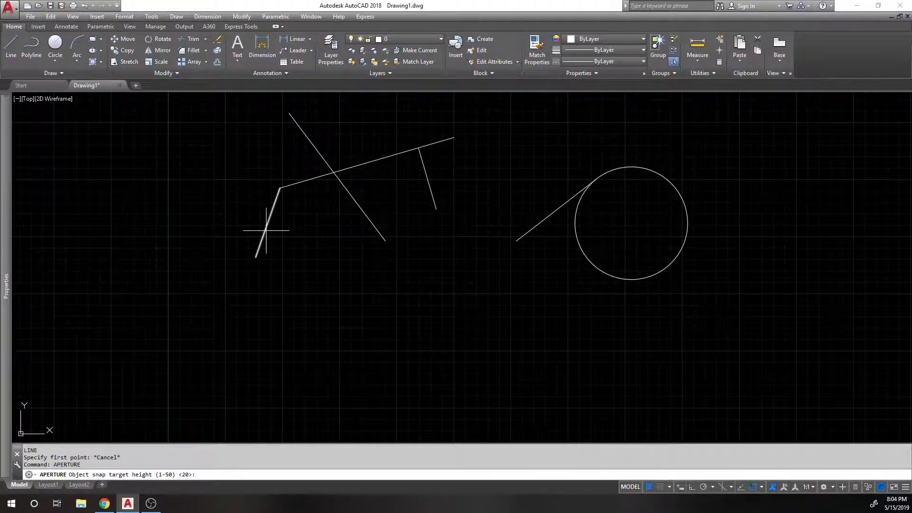
type("3")
key("Return")
type("L")
scroll(267, 229, "up", 1)
key("Return")
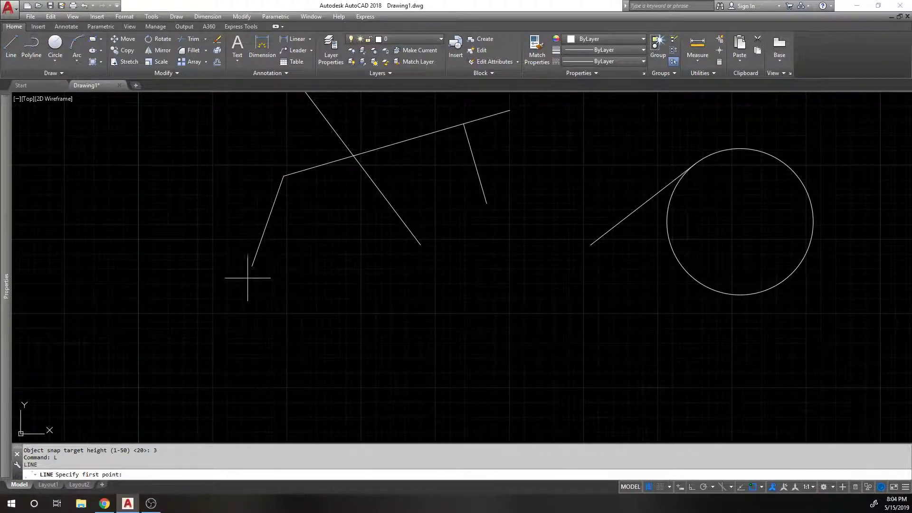
key("Escape")
Step: Set APERTURE to 10 and review the AutoSnap settings in the drafting options
type("aper")
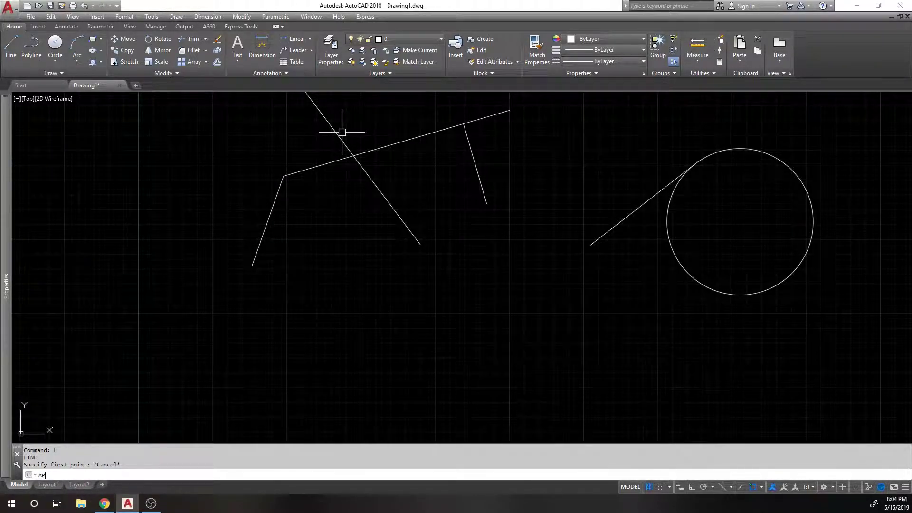
key("Return")
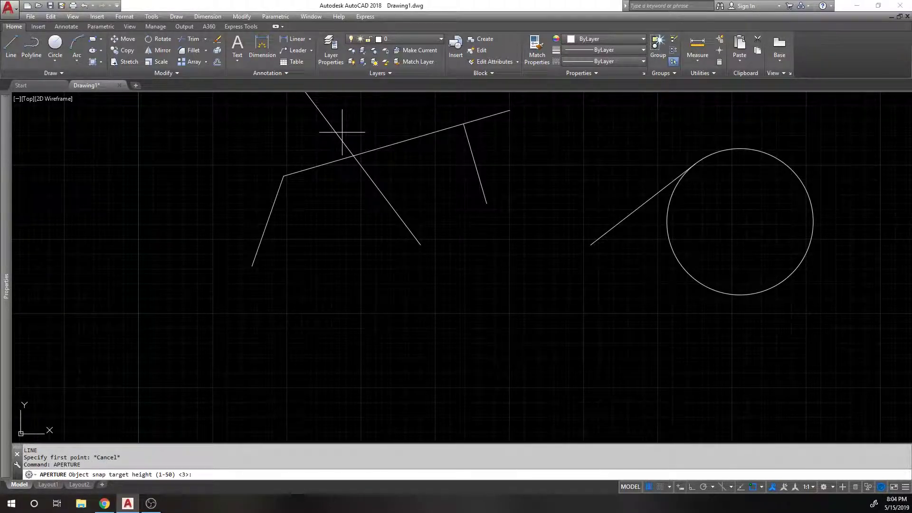
key("Return")
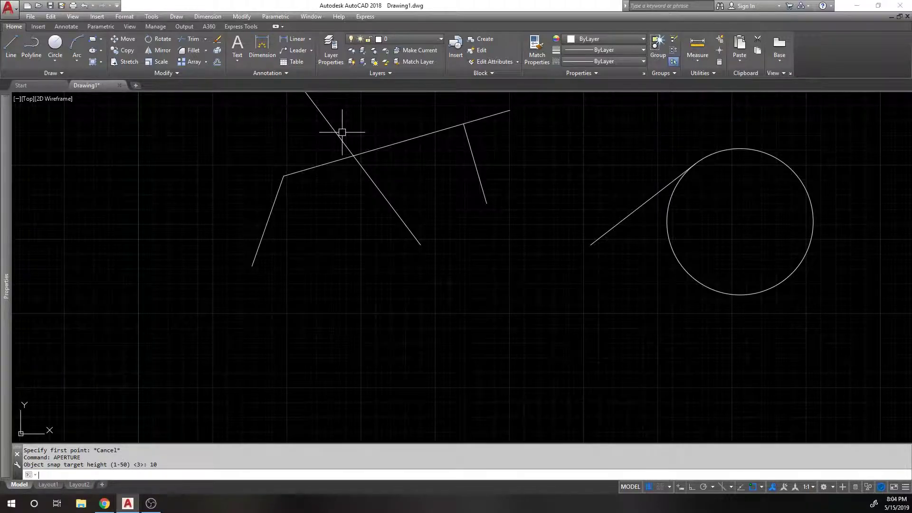
type("op")
key("Return")
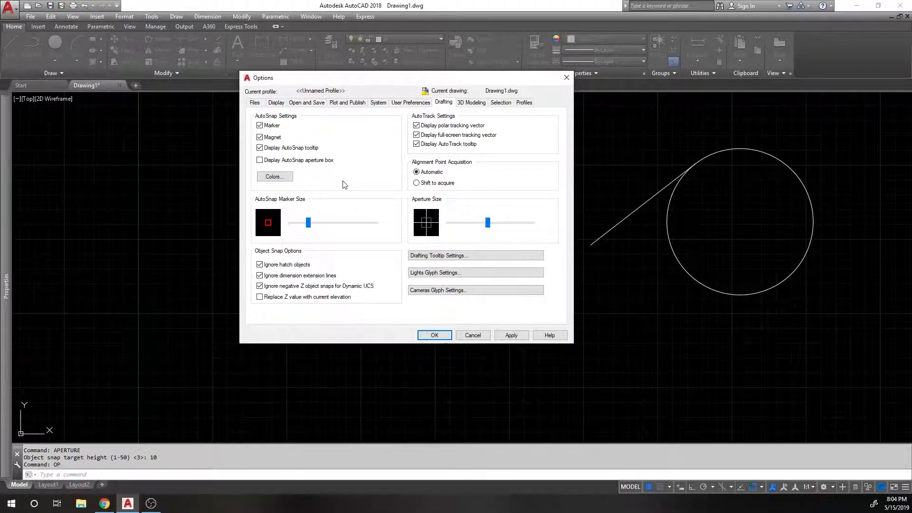
left_click(434, 335)
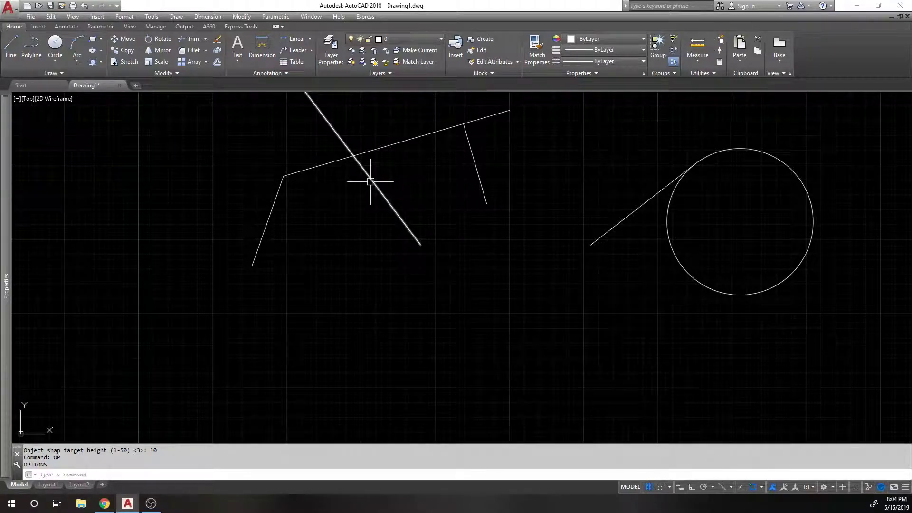
Step: Turn running object snaps off and back on
scroll(370, 182, "down", 2)
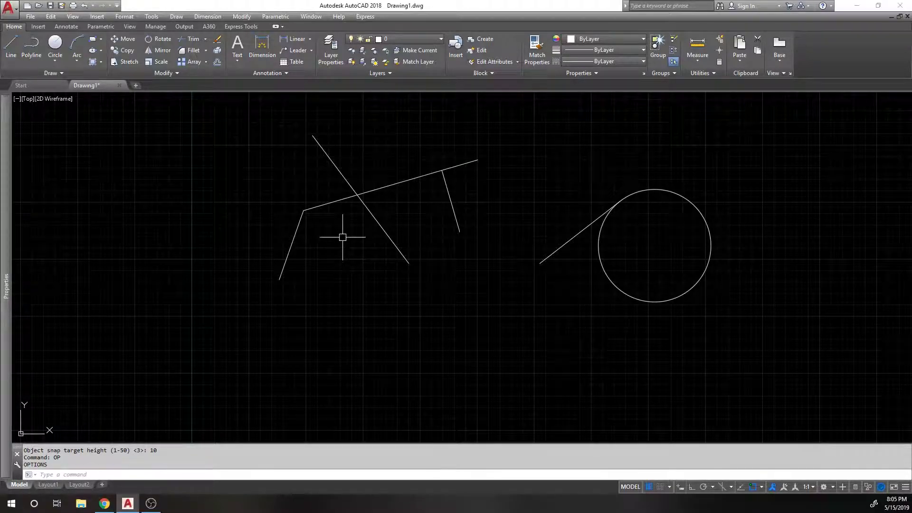
key("F3")
key("F3")
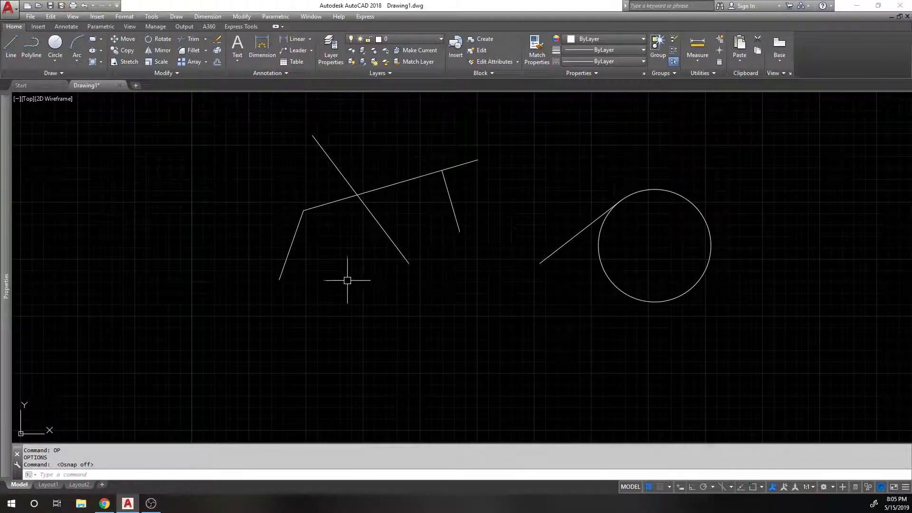
key("Escape")
Step: Review the object snap settings and query the OSMODE variable without entering a value
type("os")
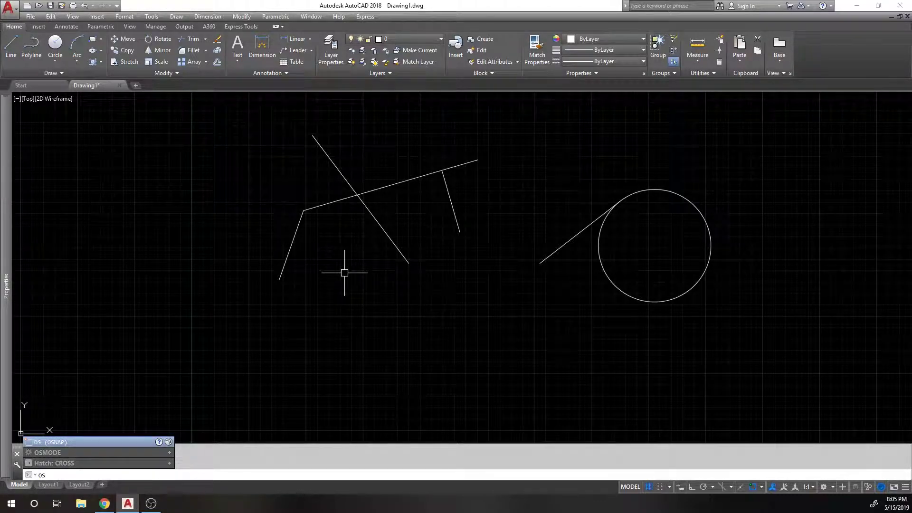
key("Return")
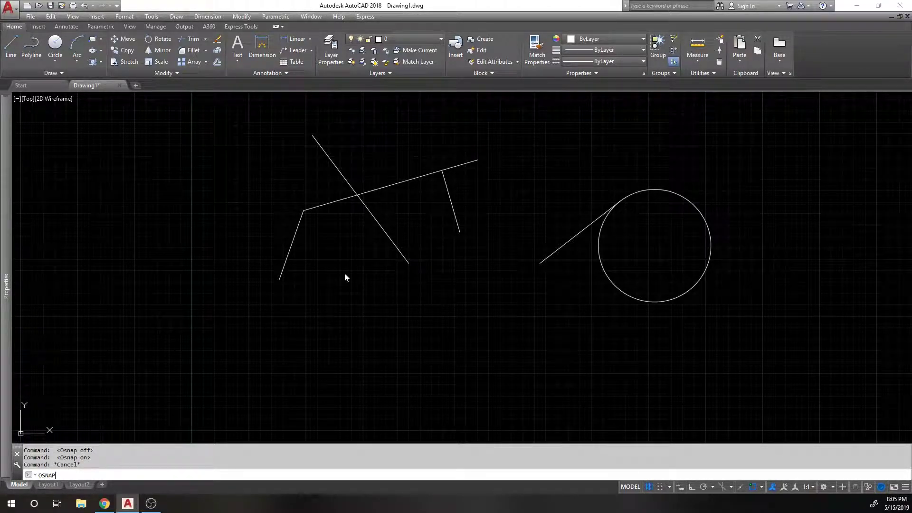
left_click(526, 334)
type("os")
key("Return")
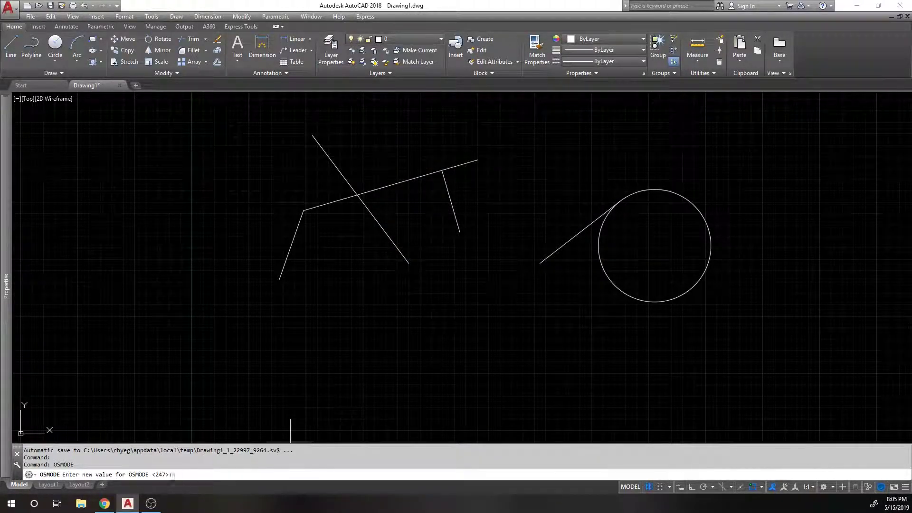
key("Escape")
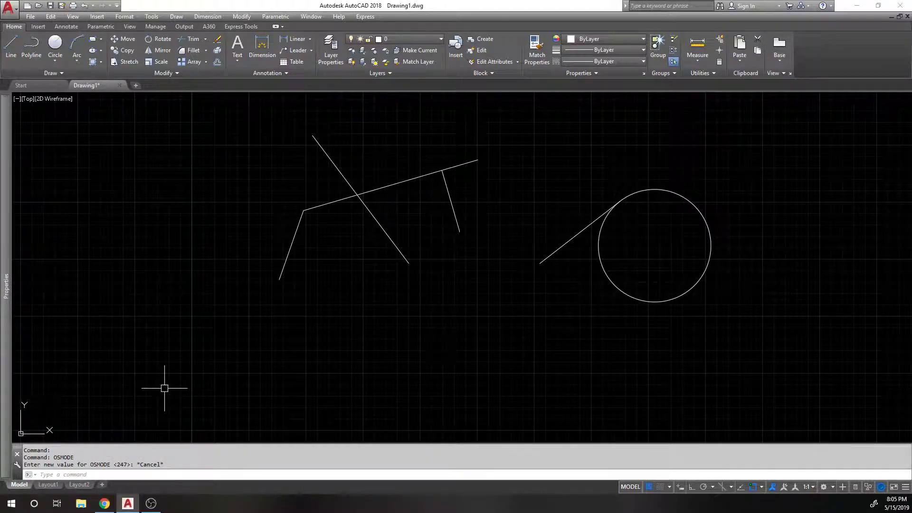
Step: Query the APERTURE variable again and cancel without entering a value
type("APERTURE")
key("Return")
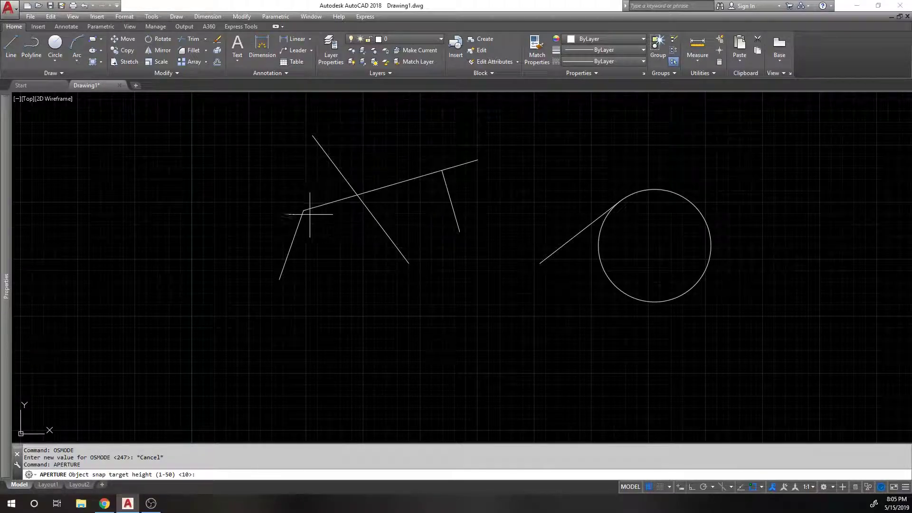
key("Escape")
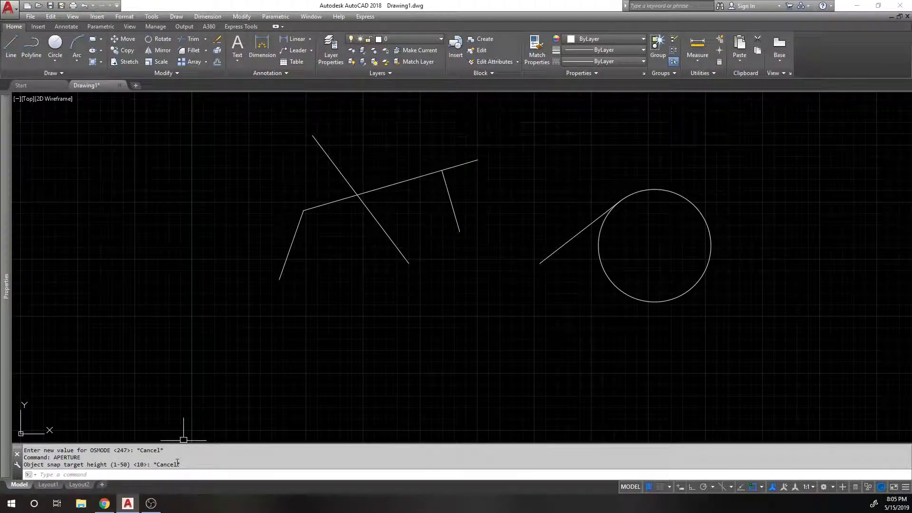